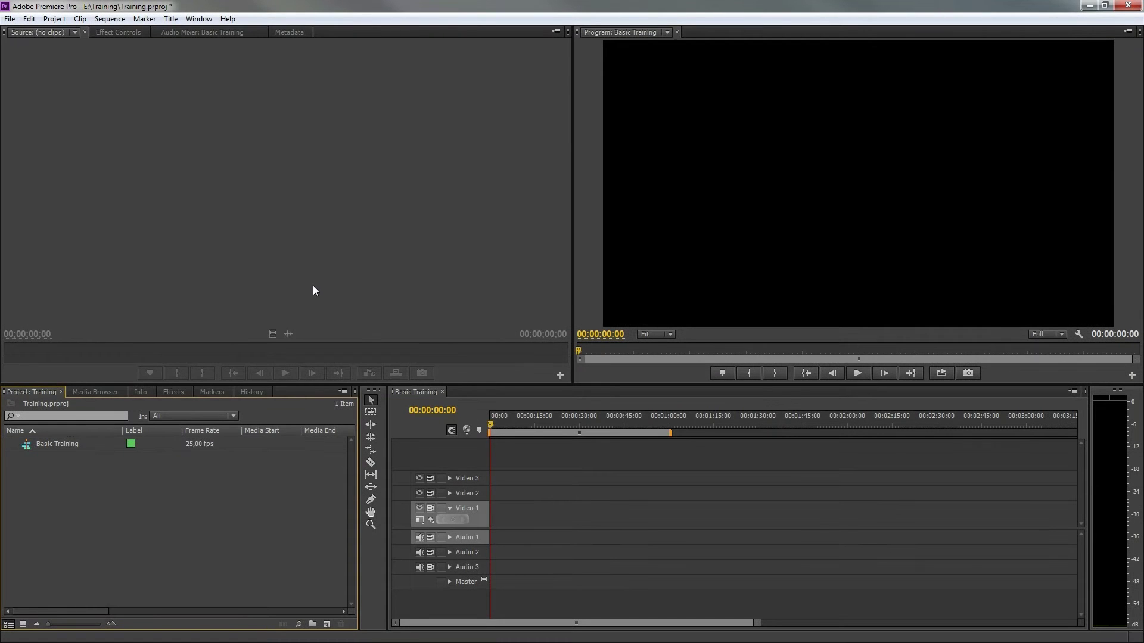
Step: Look over the Source monitor's display options and close them unchanged
{"action": "left_click", "coordinate": [313, 282]}
{"action": "left_click", "coordinate": [656, 276]}
{"action": "left_click", "coordinate": [600, 446]}
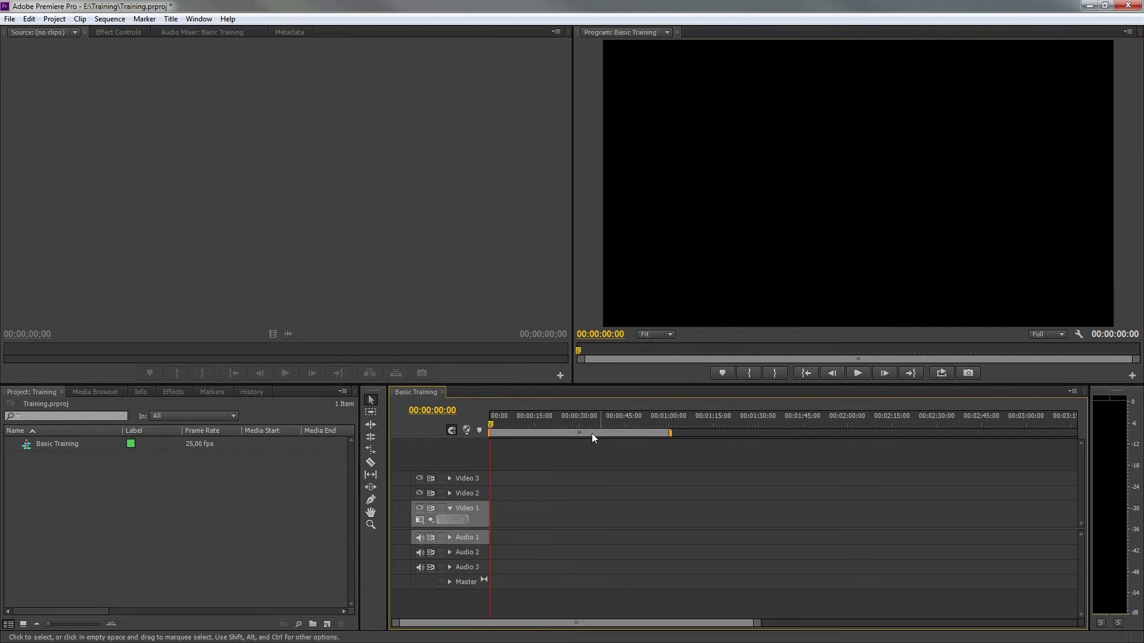
{"action": "left_click", "coordinate": [378, 248]}
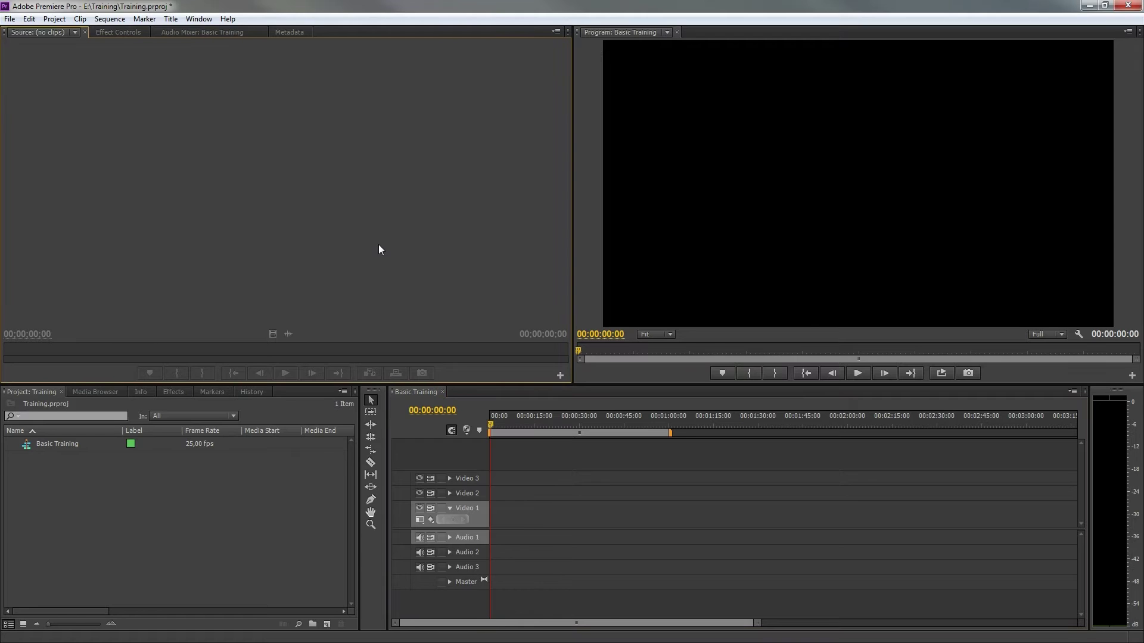
{"action": "left_click", "coordinate": [561, 31]}
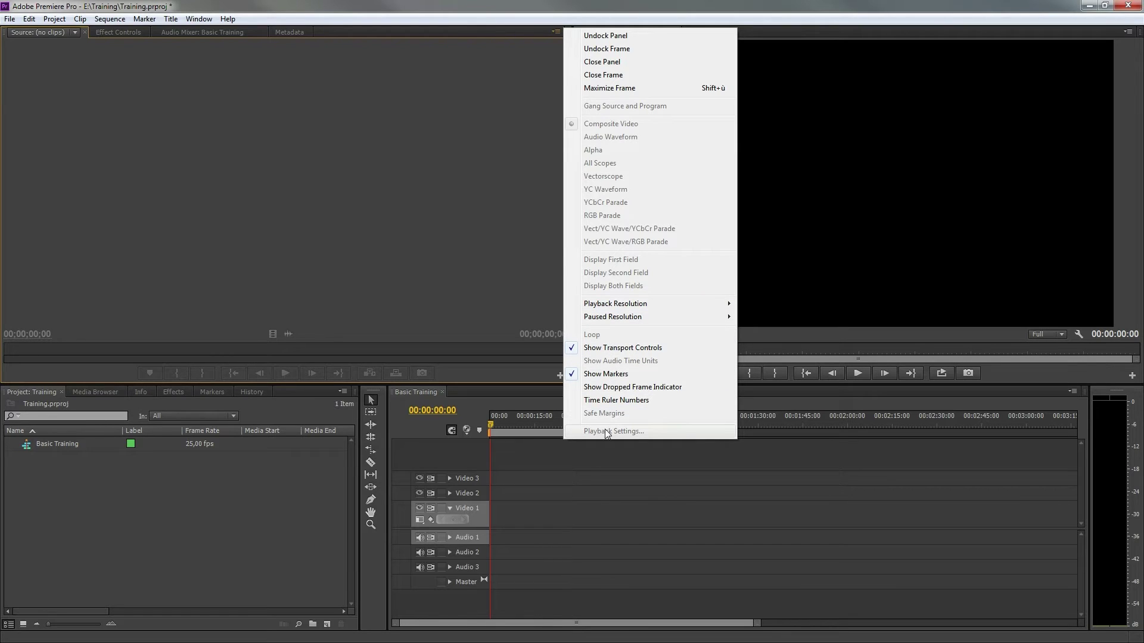
{"action": "left_click", "coordinate": [361, 250]}
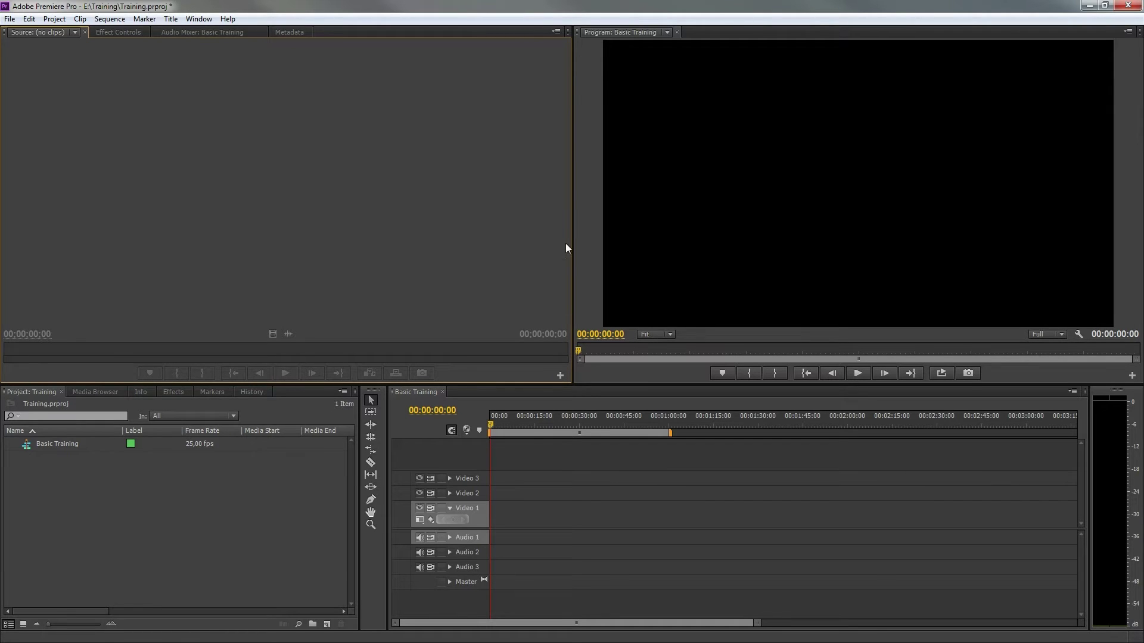
Step: Widen the Program monitor, close the Metadata panel and adjust the monitor area height
{"action": "left_click_drag", "start_coordinate": [570, 215], "coordinate": [464, 210]}
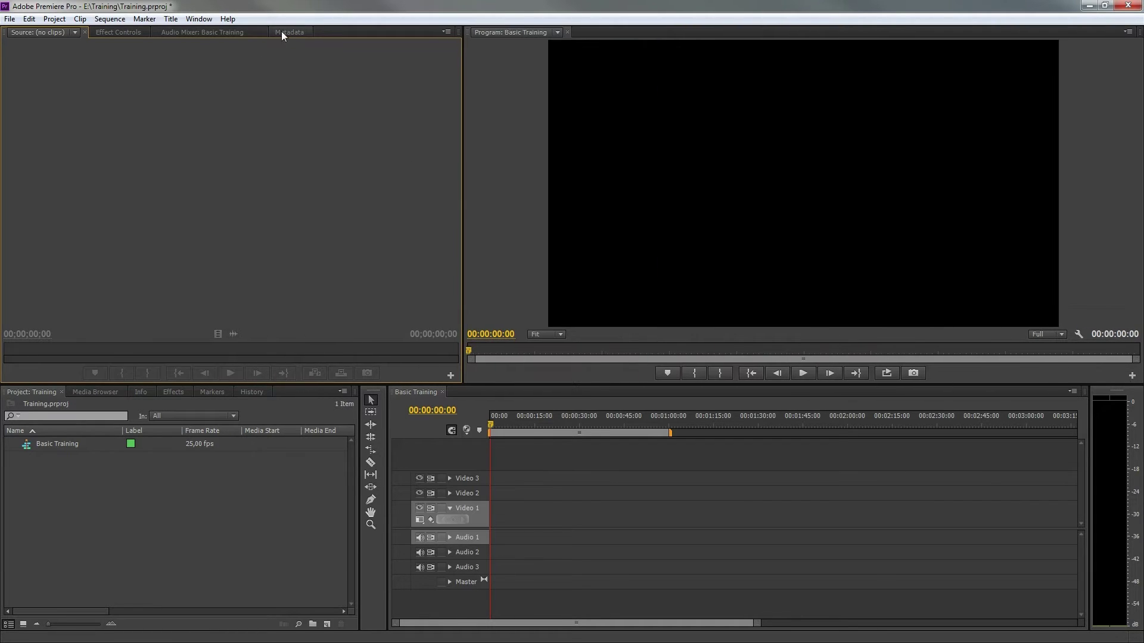
{"action": "left_click_drag", "start_coordinate": [281, 31], "coordinate": [552, 98]}
{"action": "left_click", "coordinate": [611, 31]}
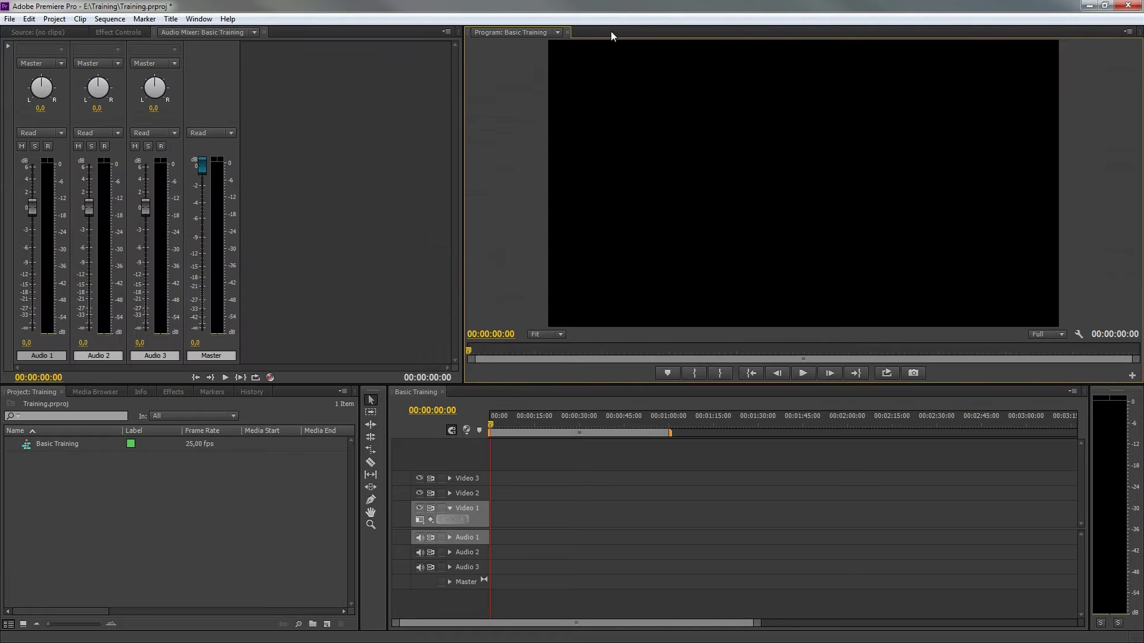
{"action": "left_click", "coordinate": [23, 32]}
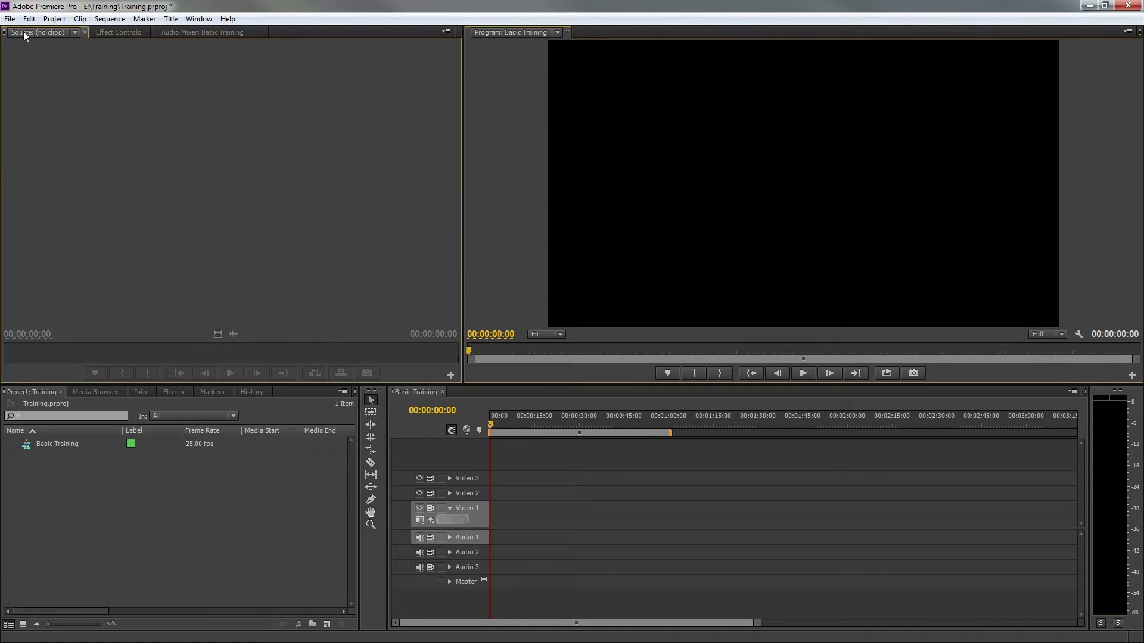
{"action": "left_click", "coordinate": [139, 491]}
{"action": "mouse_move", "coordinate": [223, 383]}
{"action": "left_mouse_down"}
{"action": "mouse_move", "coordinate": [224, 321]}
{"action": "mouse_move", "coordinate": [224, 387]}
{"action": "left_mouse_up"}
Step: Save the current layout as a new workspace named 'Test'
{"action": "left_click", "coordinate": [209, 20]}
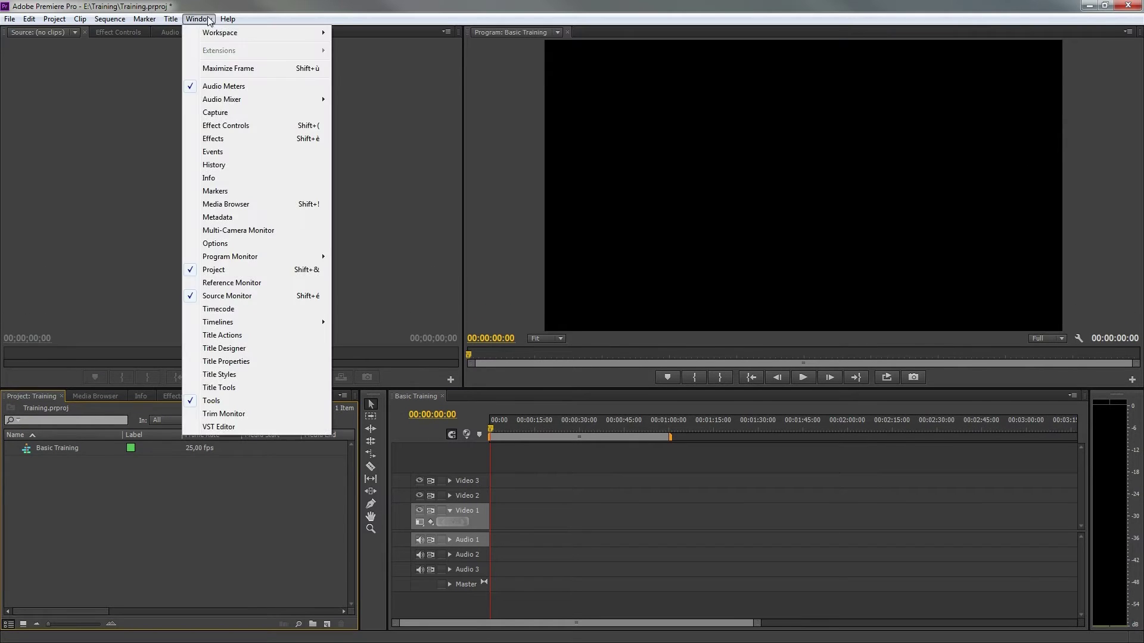
{"action": "mouse_move", "coordinate": [227, 33]}
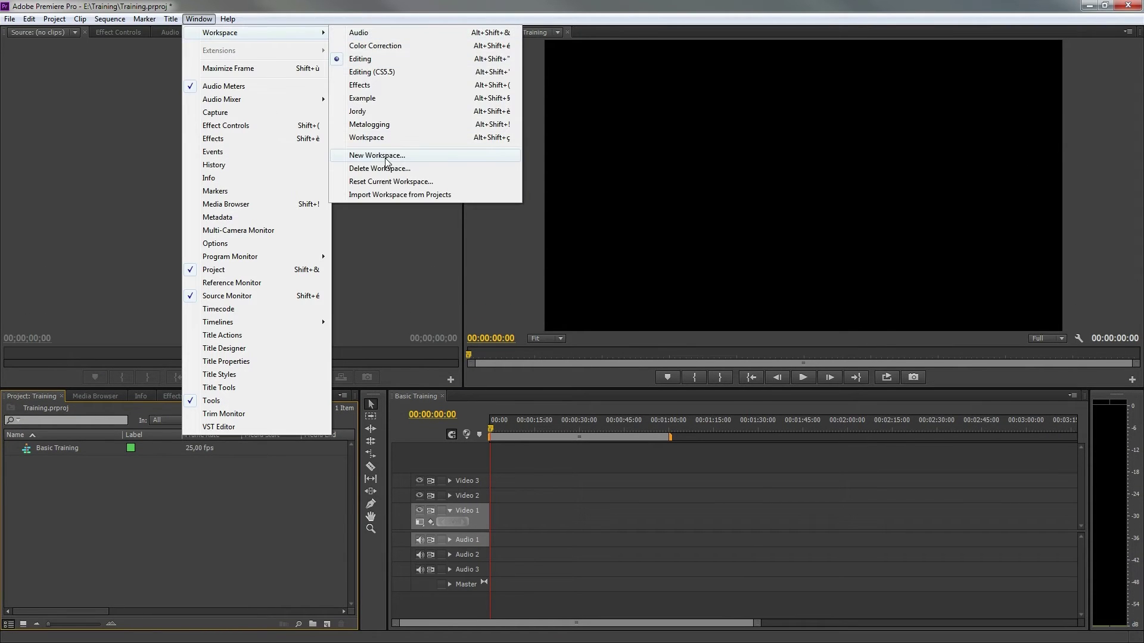
{"action": "left_click", "coordinate": [383, 156]}
{"action": "type", "text": "Test"}
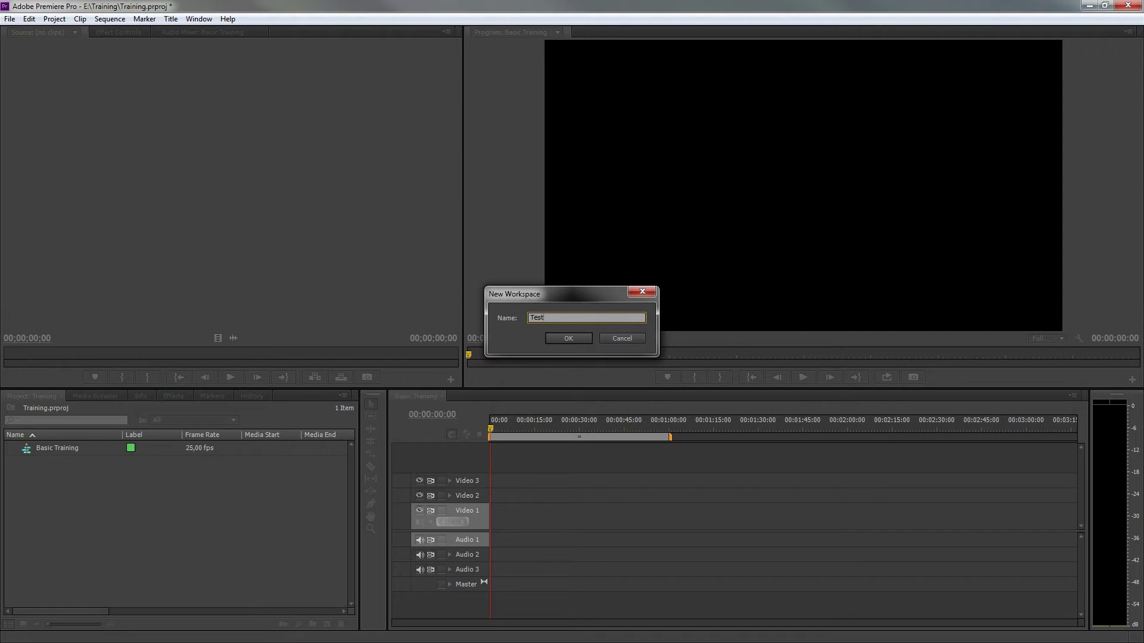
{"action": "key", "text": "Return"}
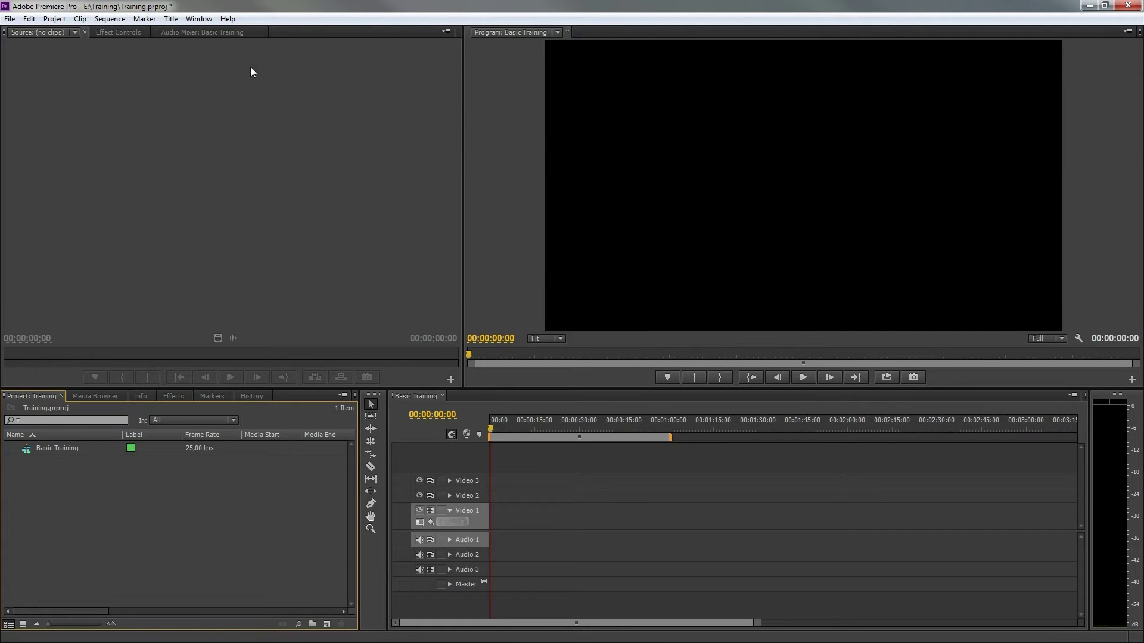
{"action": "left_click", "coordinate": [199, 19]}
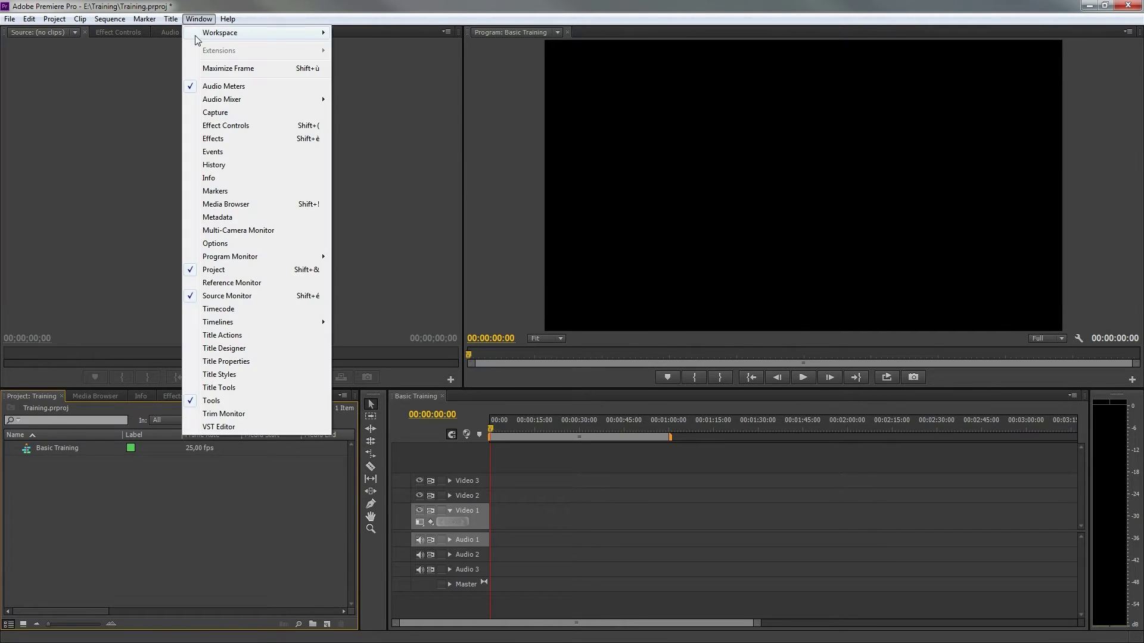
{"action": "mouse_move", "coordinate": [226, 33]}
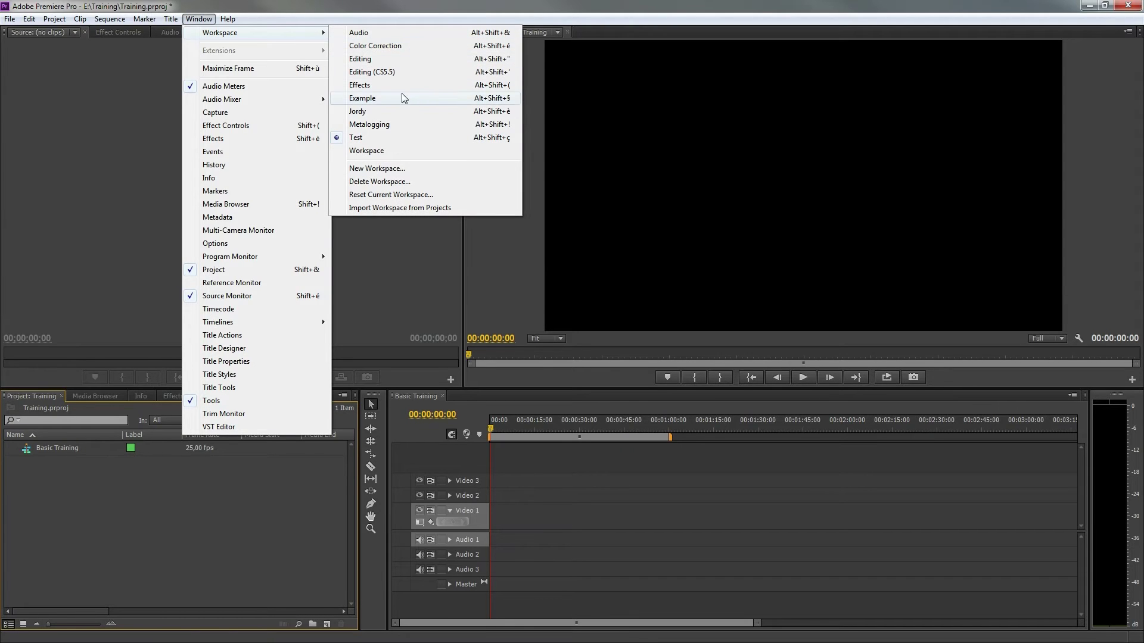
Step: Switch to the Editing workspace and import In the Water.MOV, Riding Car.MOV, Tunnel.MOV and the SeaRose audio
{"action": "left_click", "coordinate": [393, 61]}
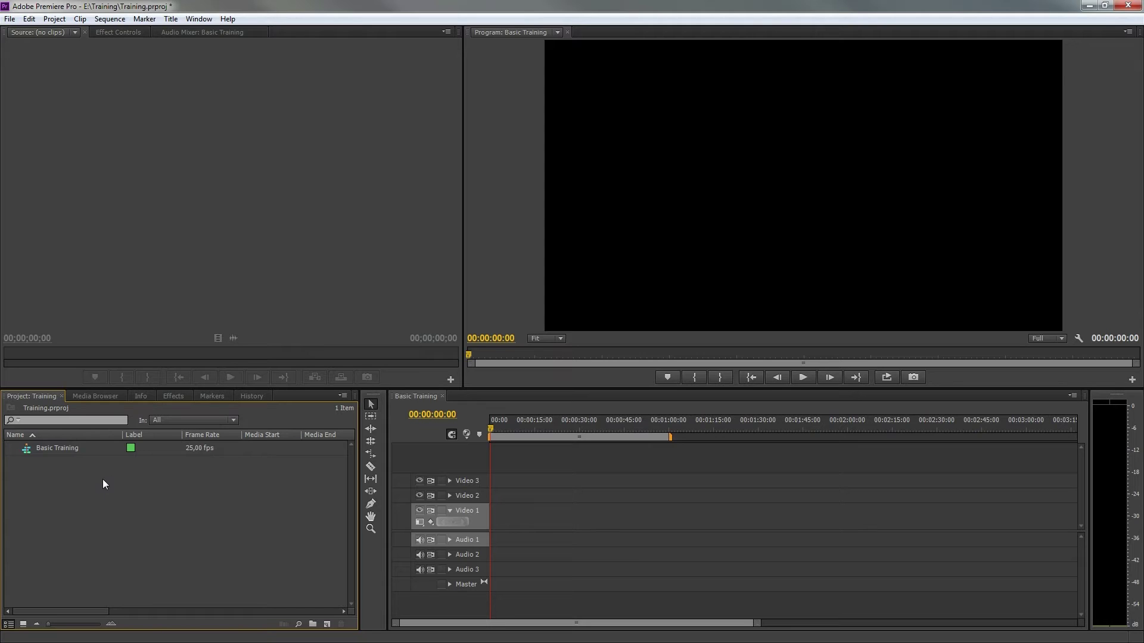
{"action": "left_click", "coordinate": [58, 448]}
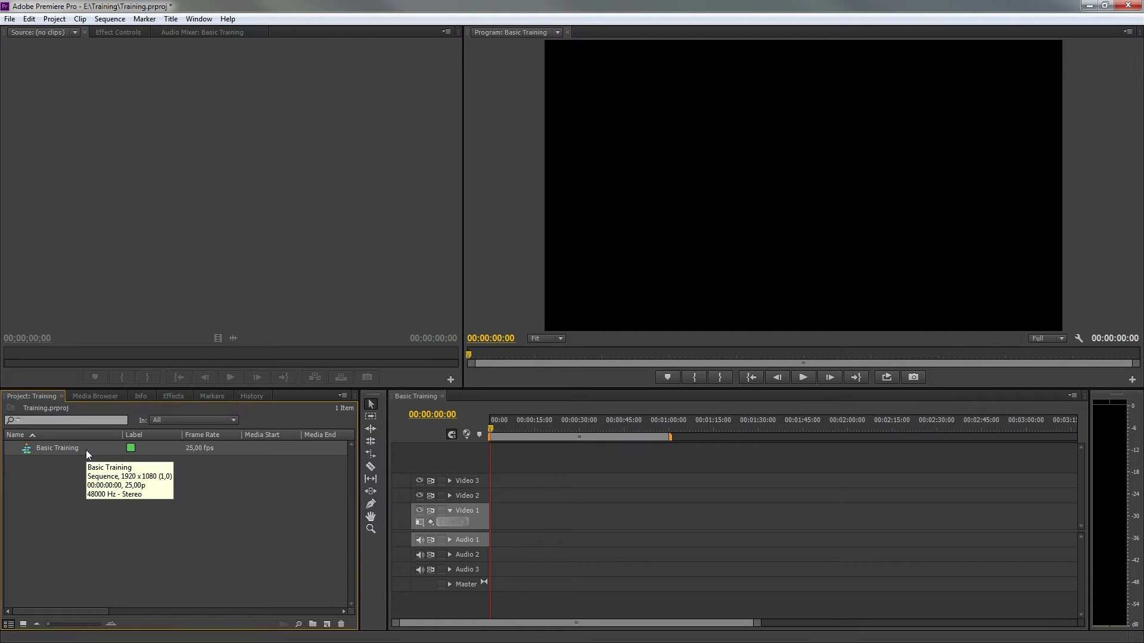
{"action": "left_click_drag", "start_coordinate": [3, 441], "coordinate": [134, 507]}
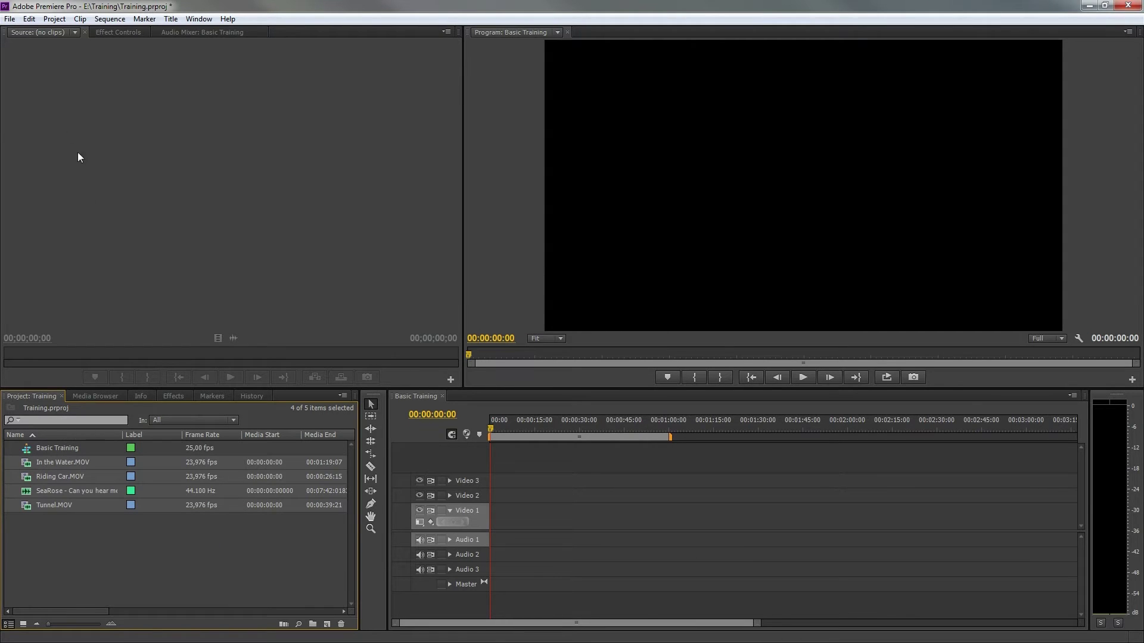
Step: Create a bin named 'Audio', move the SeaRose audio file into it, and collapse it
{"action": "left_click", "coordinate": [9, 18]}
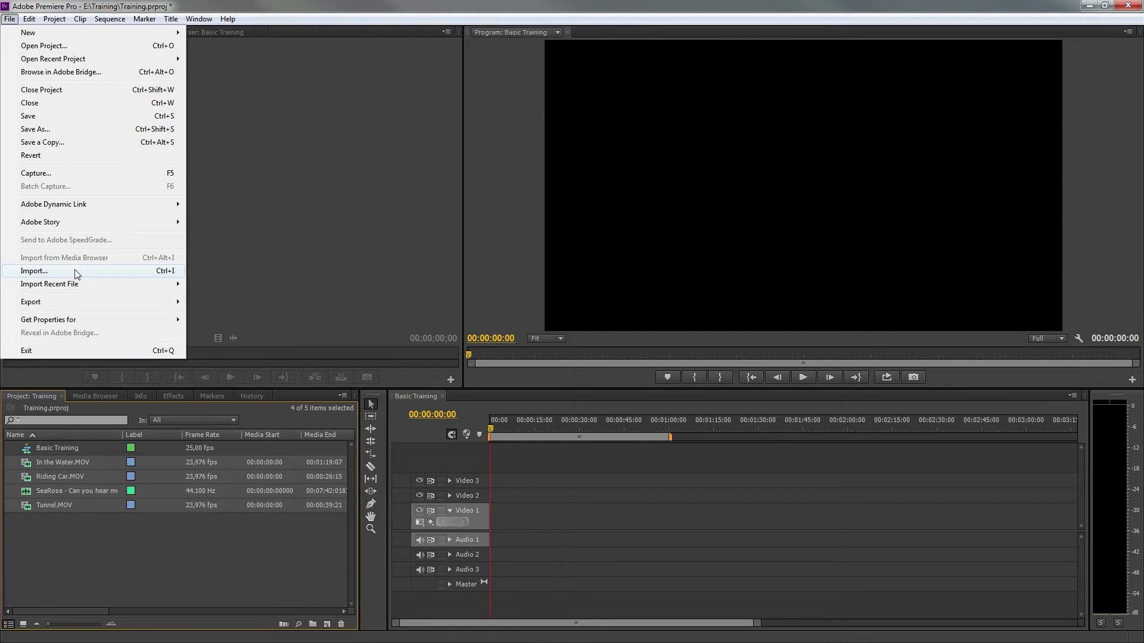
{"action": "right_click", "coordinate": [127, 534]}
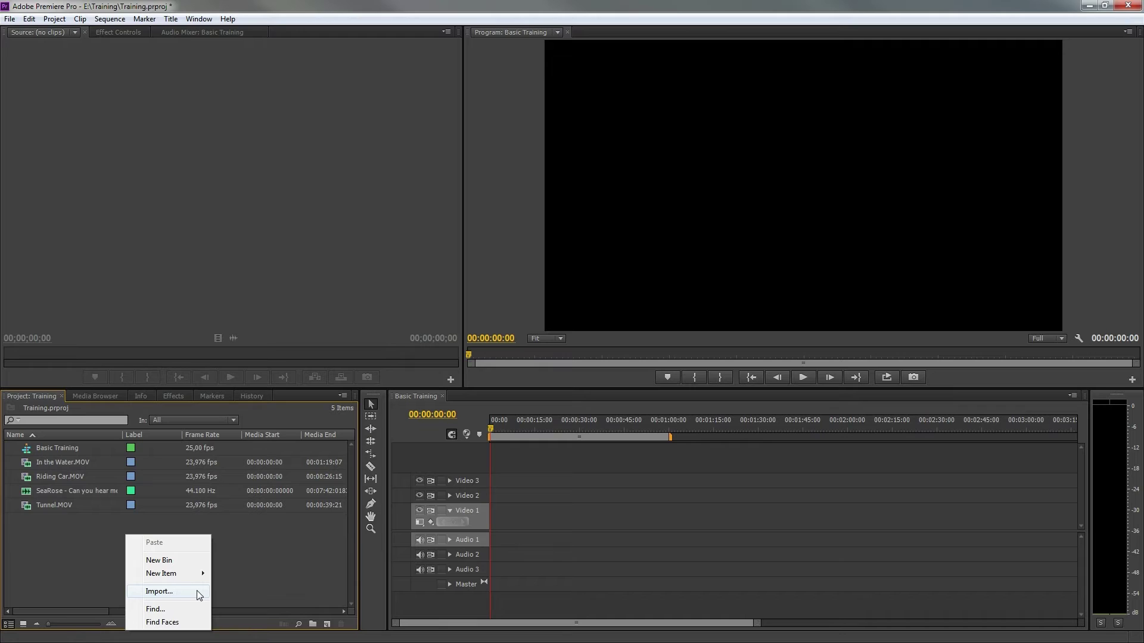
{"action": "left_click", "coordinate": [212, 591]}
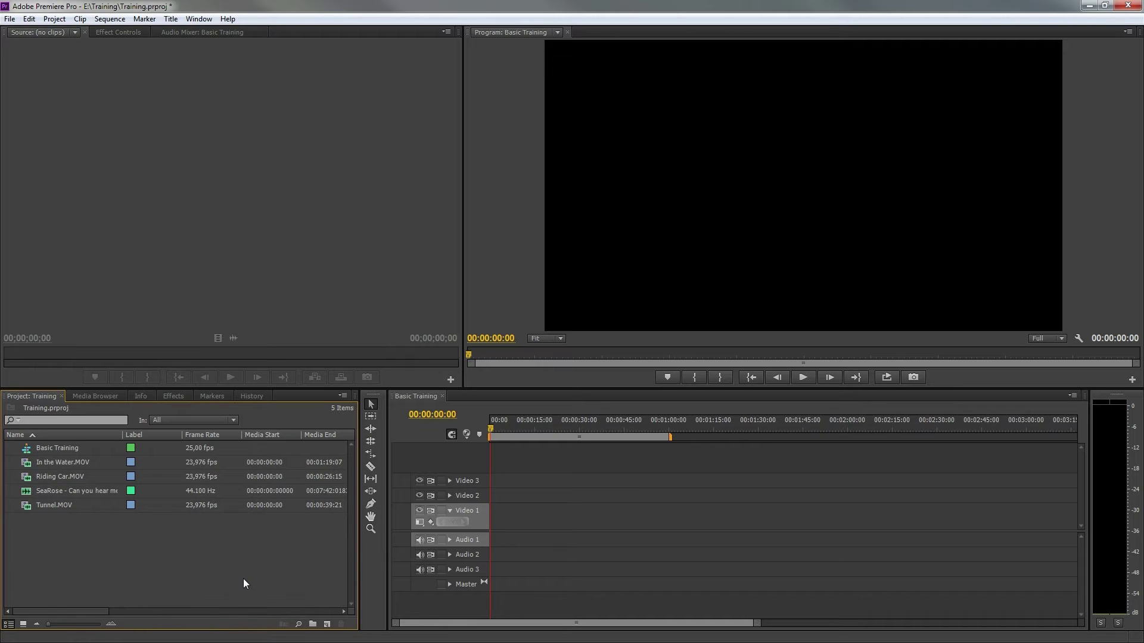
{"action": "left_click", "coordinate": [327, 624]}
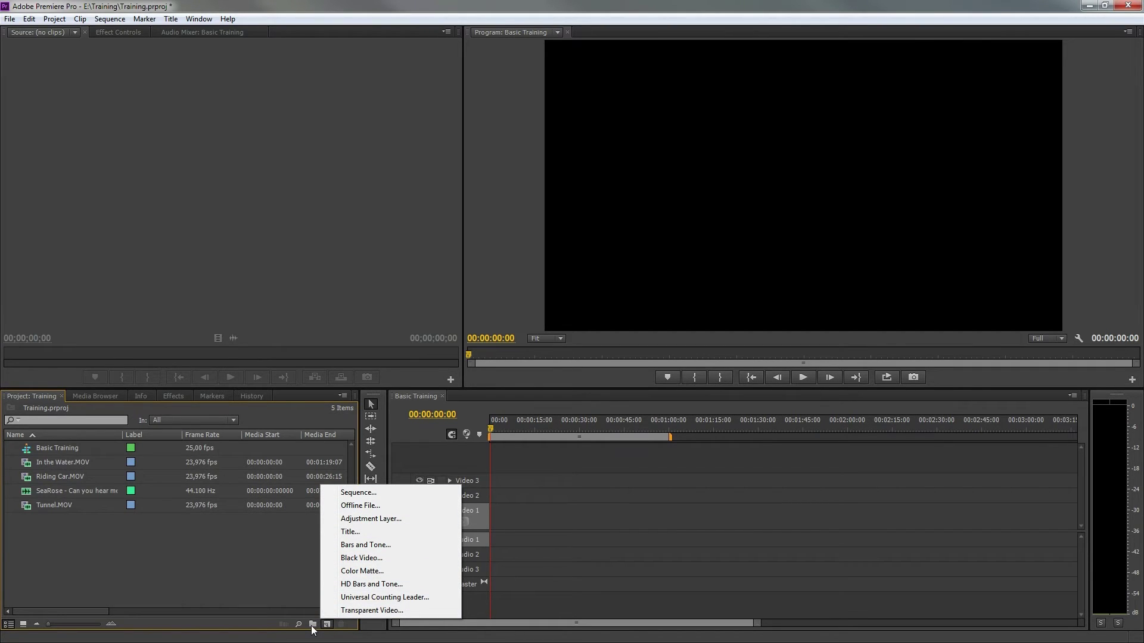
{"action": "left_click", "coordinate": [313, 625]}
{"action": "type", "text": "Audio"}
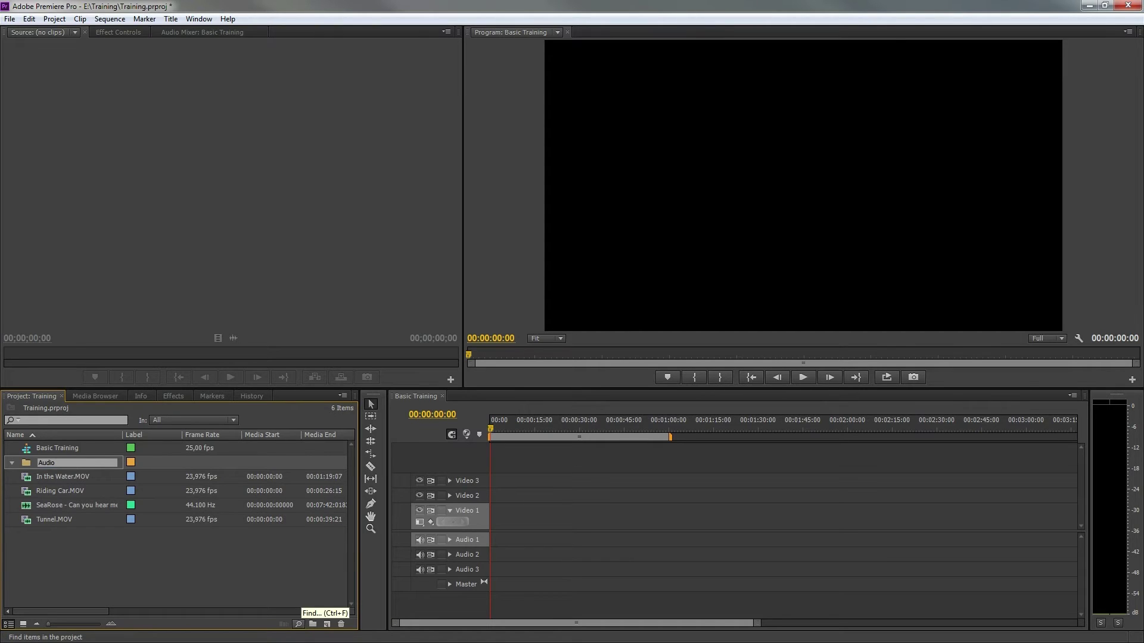
{"action": "left_click_drag", "start_coordinate": [60, 508], "coordinate": [44, 467]}
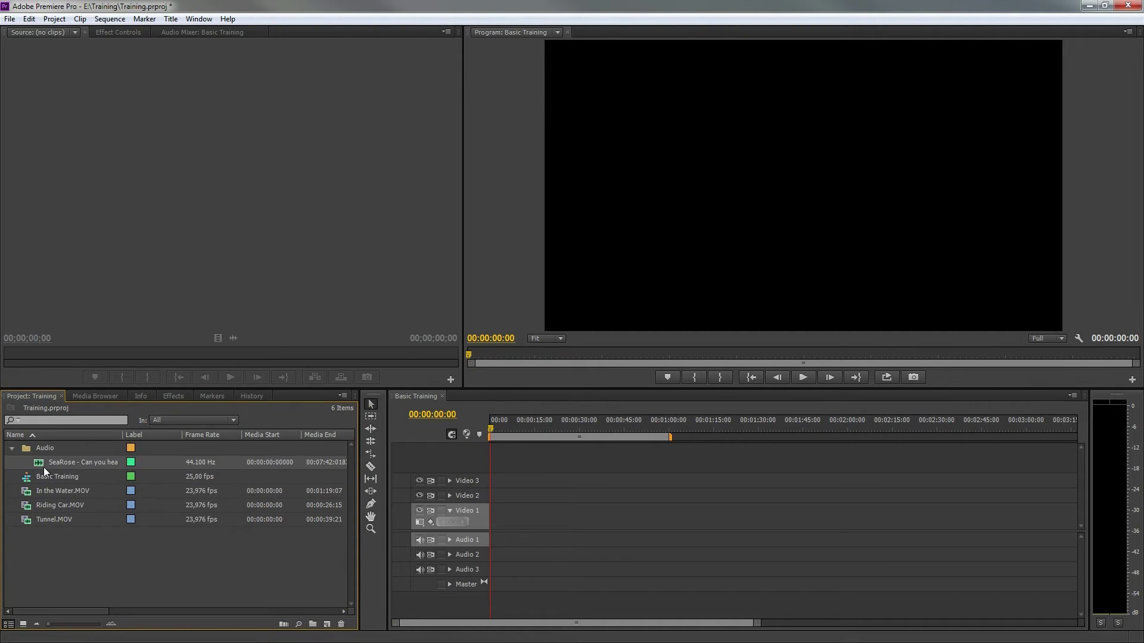
{"action": "left_click", "coordinate": [12, 451]}
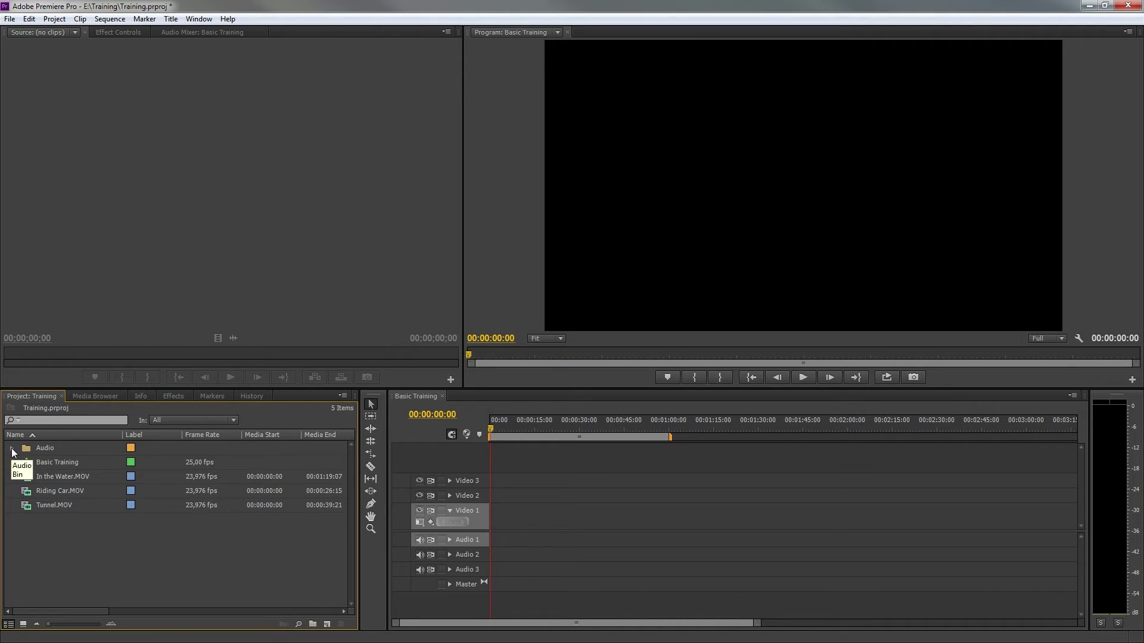
{"action": "left_click", "coordinate": [314, 131]}
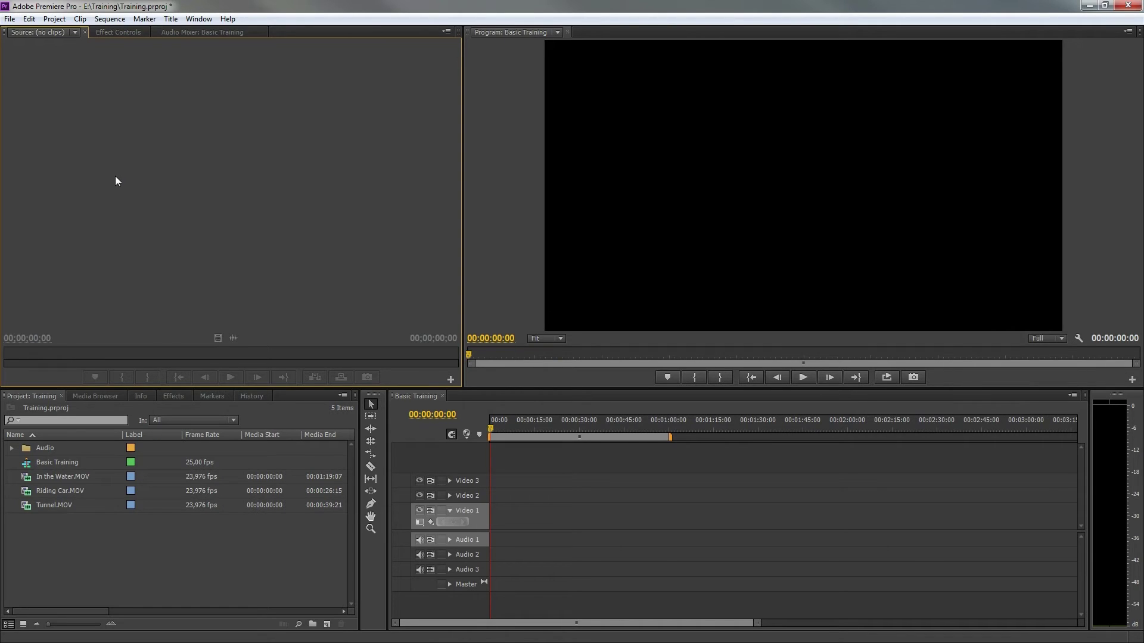
Step: Load In the Water.MOV in the Source monitor at 00:00:13:00 and drop it onto Video 1
{"action": "left_click", "coordinate": [109, 536]}
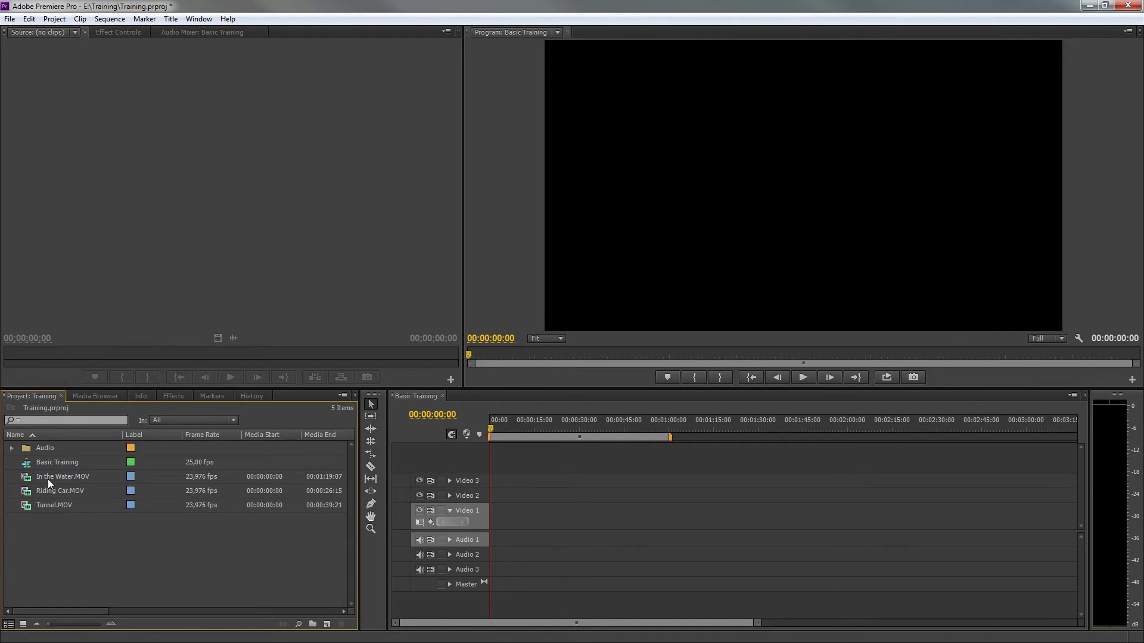
{"action": "left_click_drag", "start_coordinate": [46, 478], "coordinate": [120, 262]}
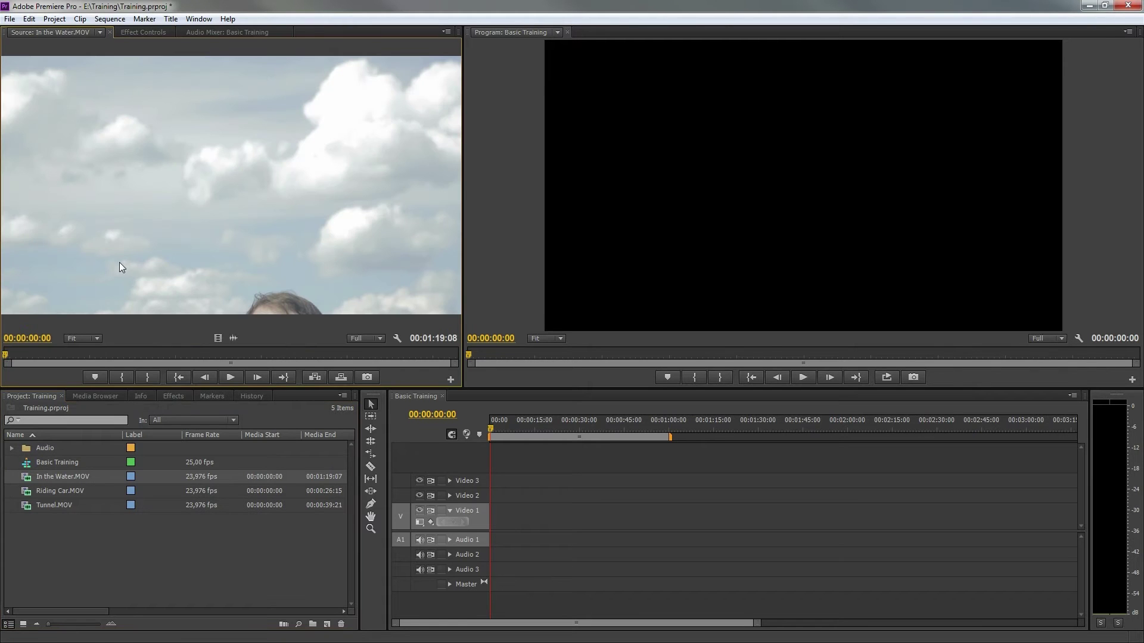
{"action": "left_click_drag", "start_coordinate": [3, 355], "coordinate": [80, 355]}
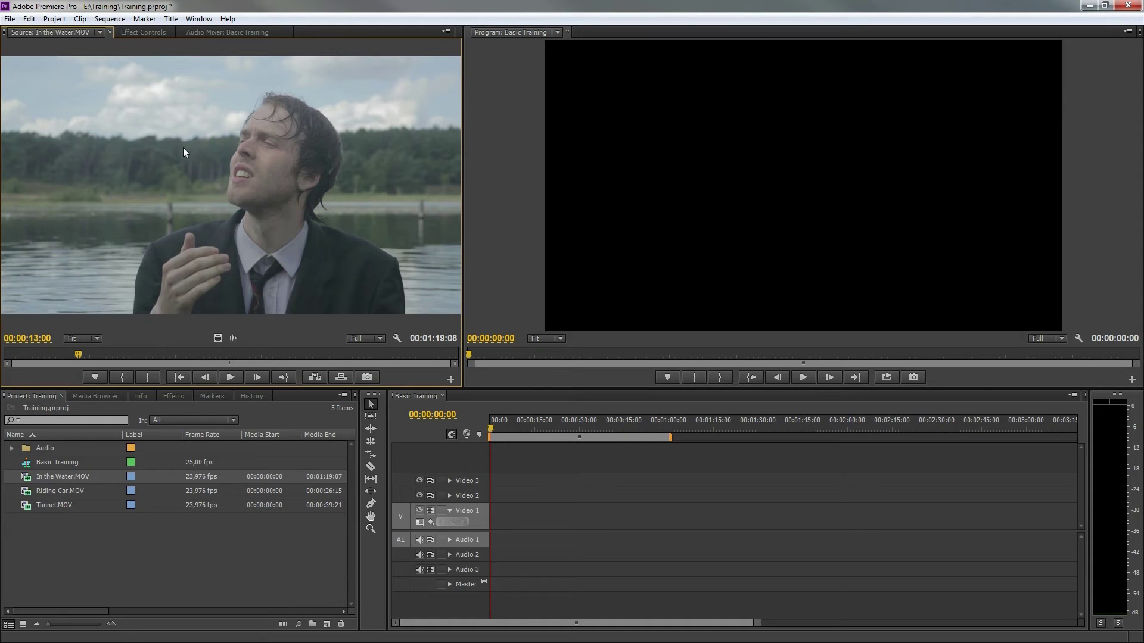
{"action": "left_click_drag", "start_coordinate": [185, 151], "coordinate": [490, 517]}
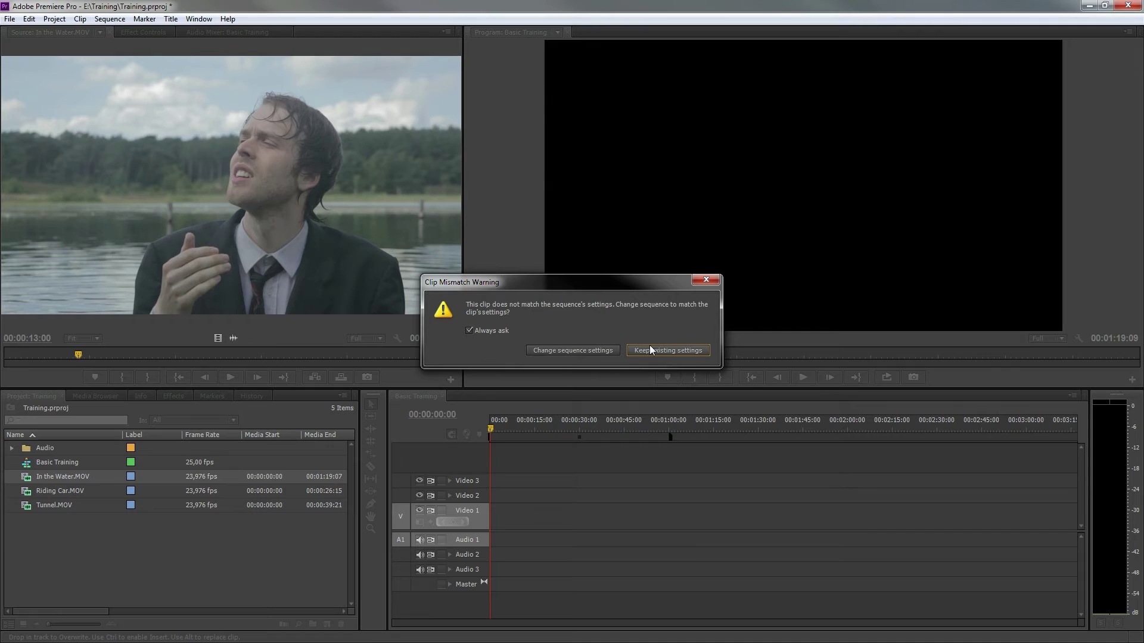
Step: Choose Change sequence settings so Basic Training adopts the clip's 23,976 fps
{"action": "left_click", "coordinate": [566, 349]}
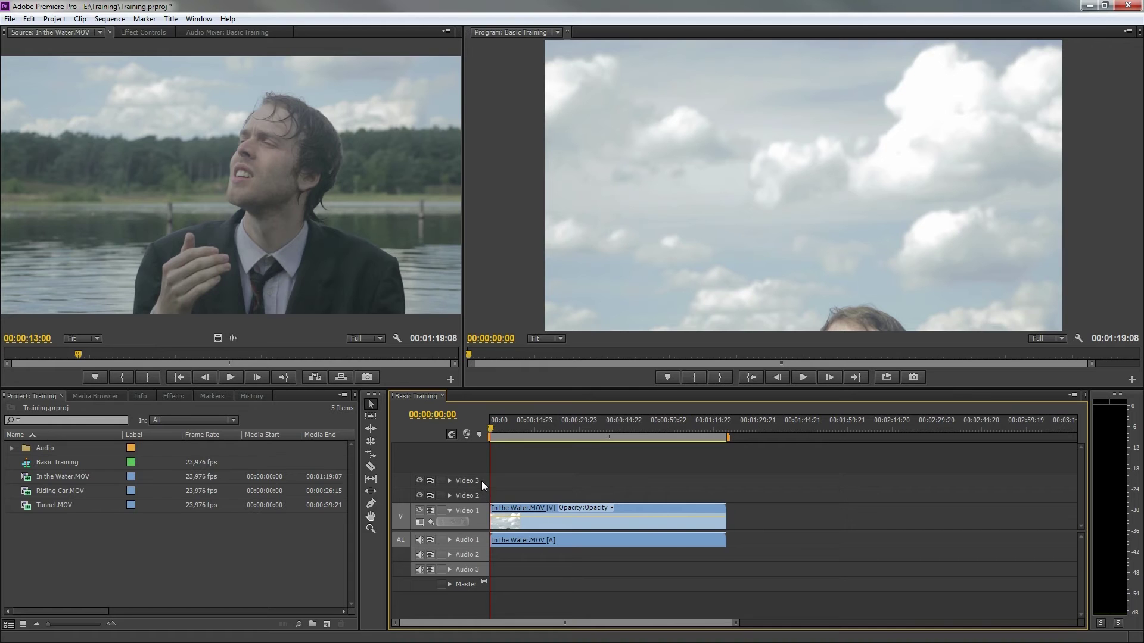
Step: Expand Video 2, park the timeline at 00:00:57:08 and cue the source clip to 00:00:32:19
{"action": "left_click", "coordinate": [449, 495]}
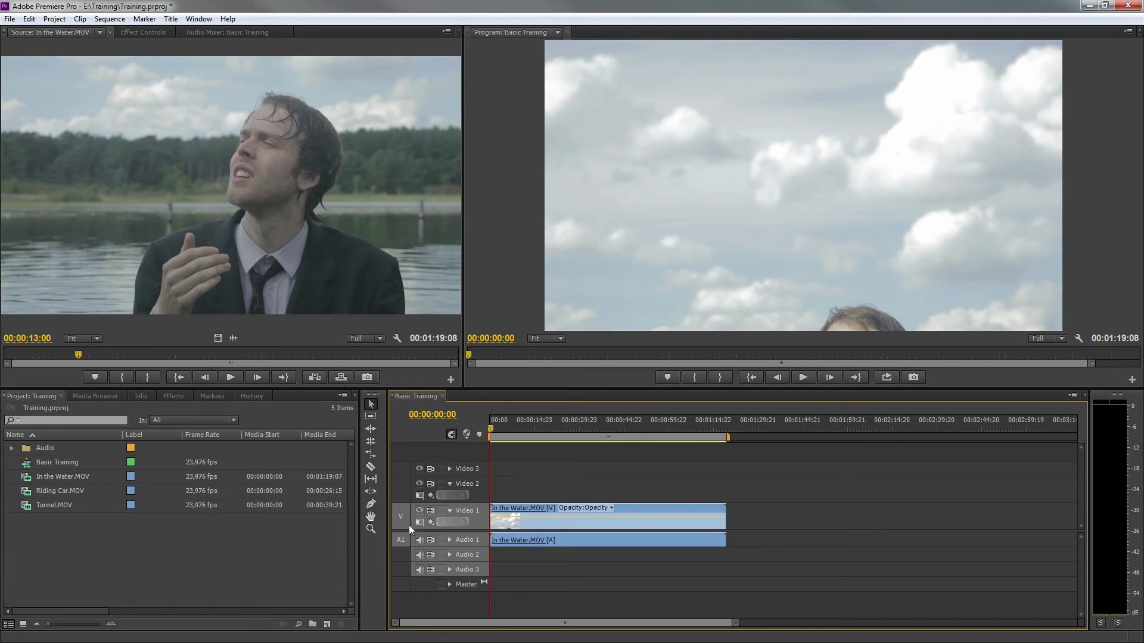
{"action": "left_click", "coordinate": [373, 549]}
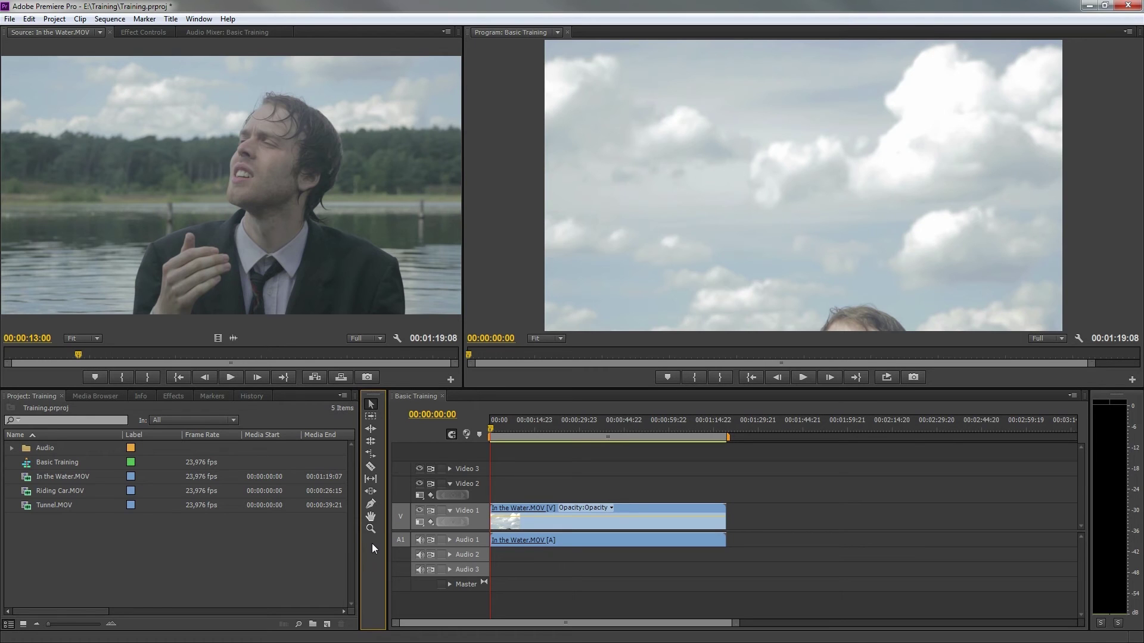
{"action": "left_click", "coordinate": [623, 290]}
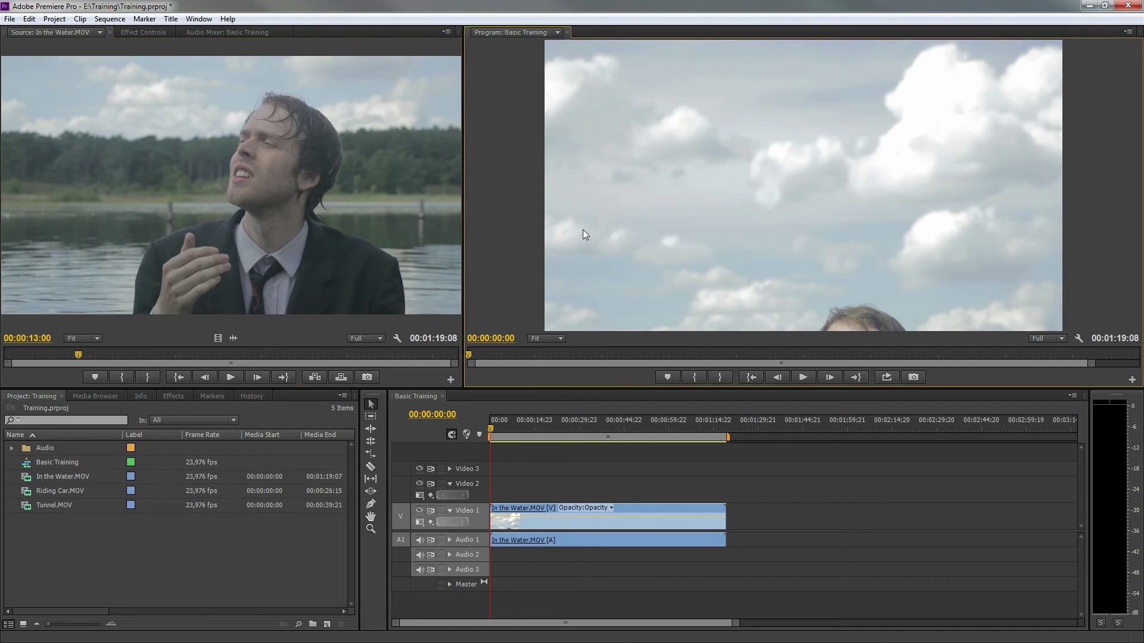
{"action": "left_click_drag", "start_coordinate": [514, 426], "coordinate": [660, 430]}
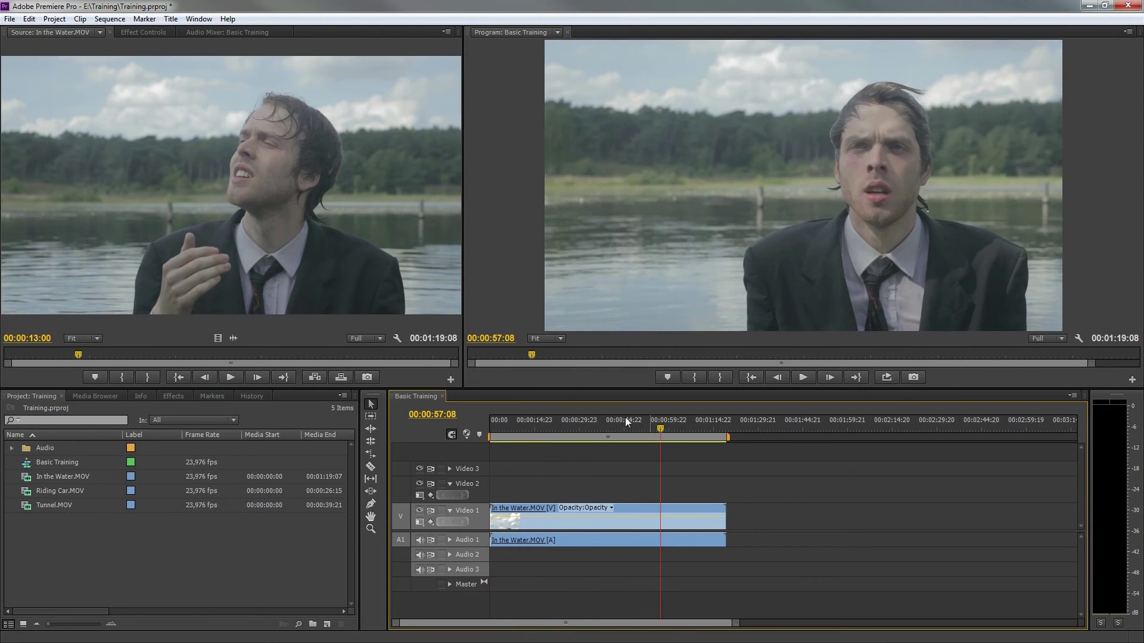
{"action": "left_click_drag", "start_coordinate": [110, 352], "coordinate": [191, 355]}
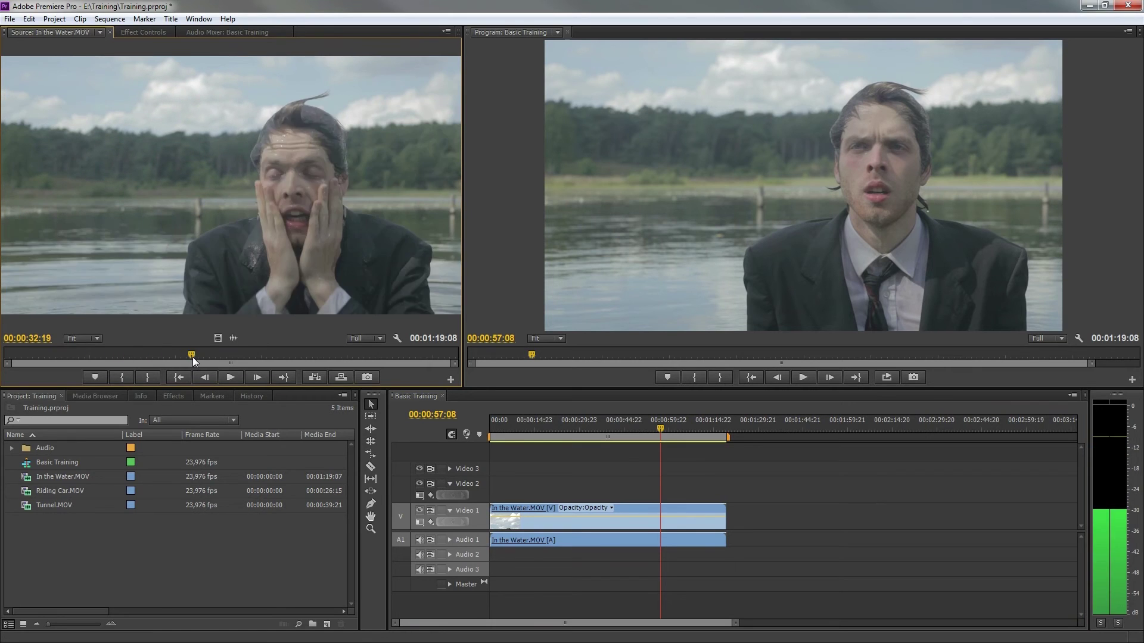
{"action": "left_click", "coordinate": [674, 244]}
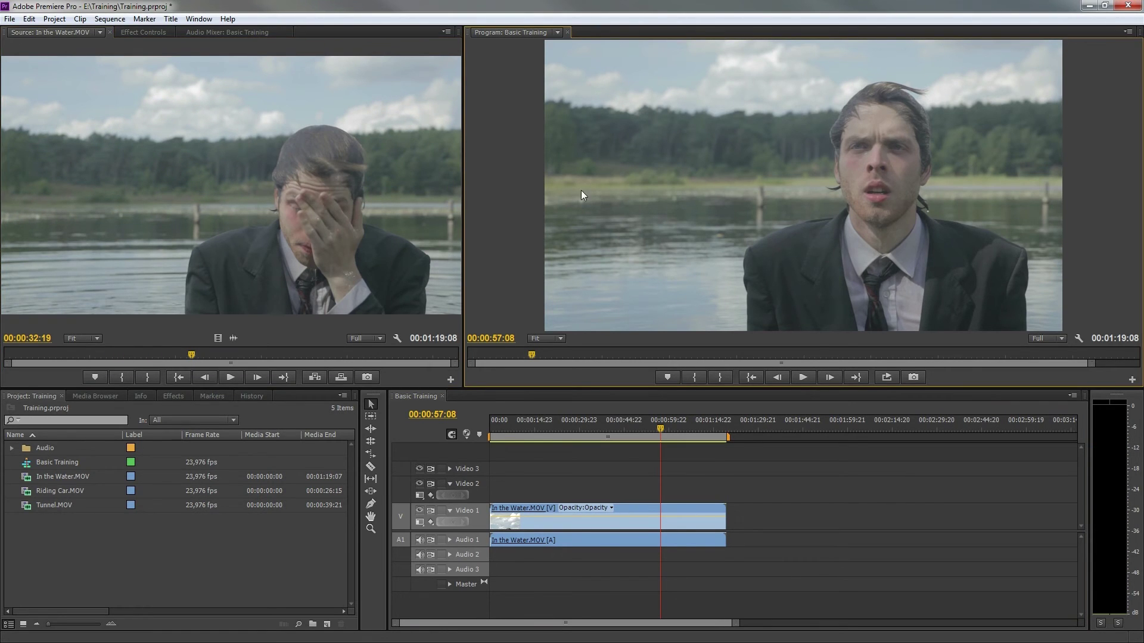
Step: Apply Fast Blur from Video Effects > Blur & Sharpen to the In the Water.MOV clip
{"action": "left_click", "coordinate": [168, 399]}
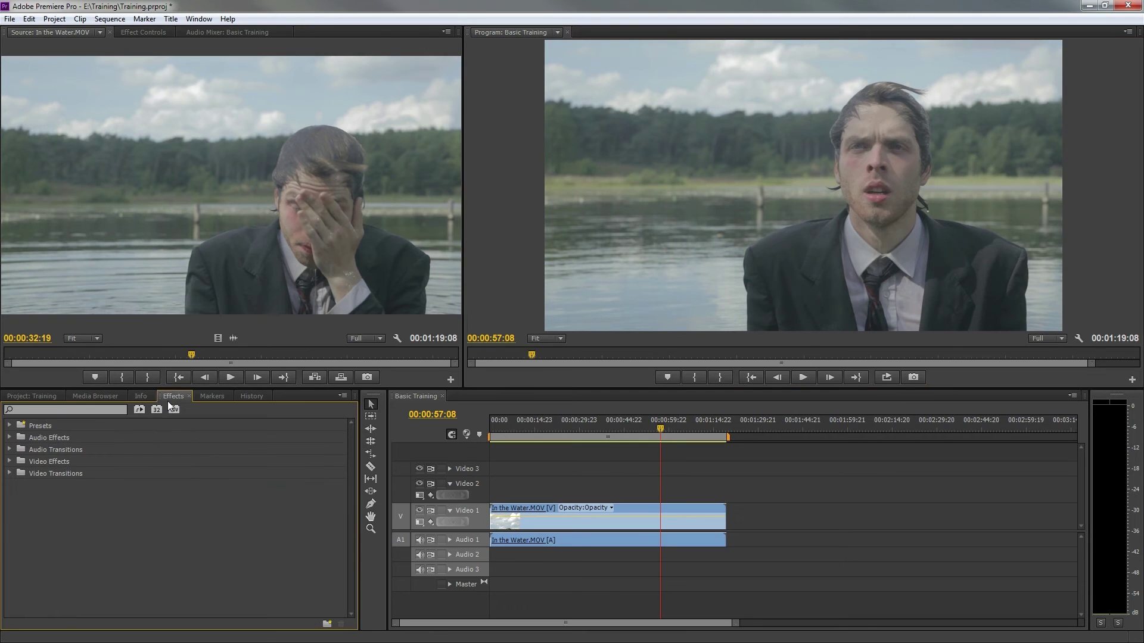
{"action": "left_click", "coordinate": [9, 461]}
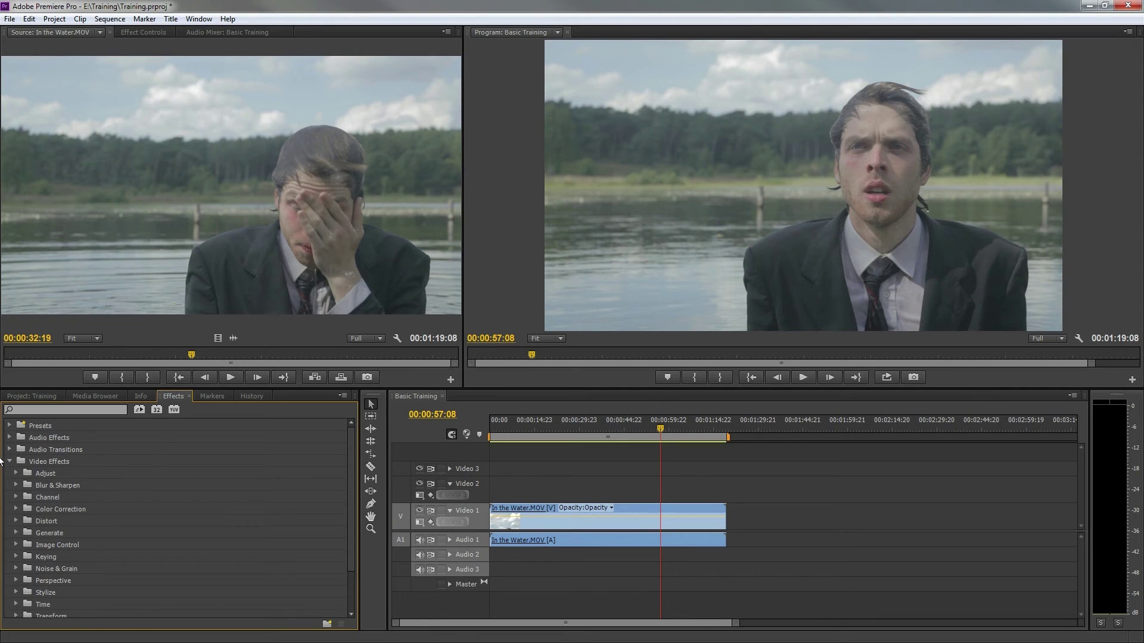
{"action": "left_click", "coordinate": [16, 486]}
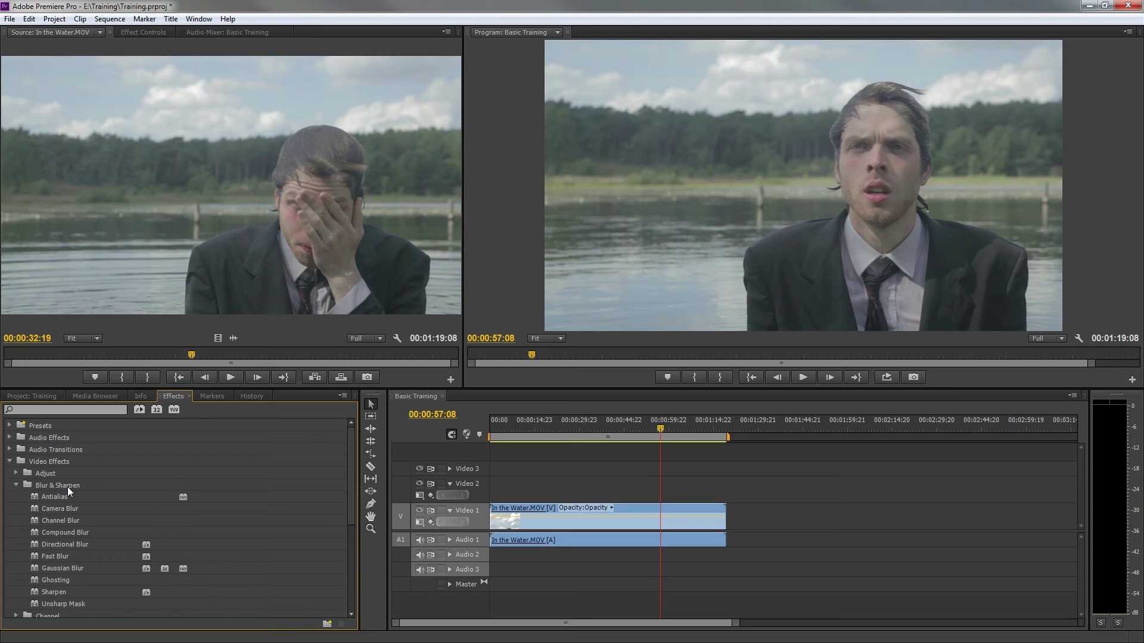
{"action": "left_click", "coordinate": [55, 556]}
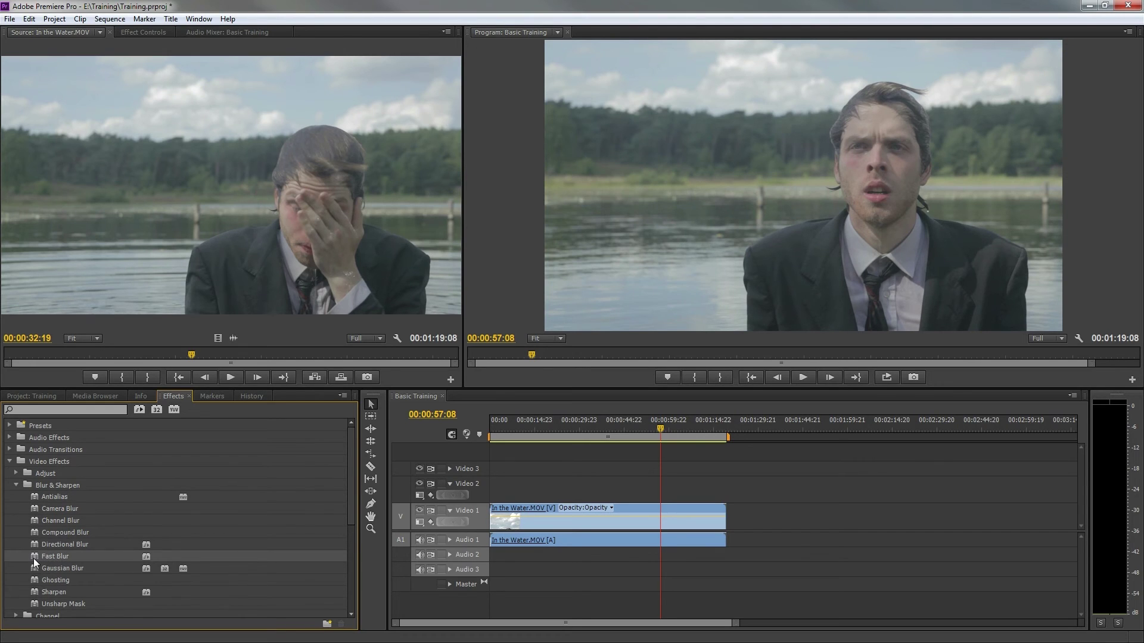
{"action": "left_click_drag", "start_coordinate": [33, 556], "coordinate": [549, 518]}
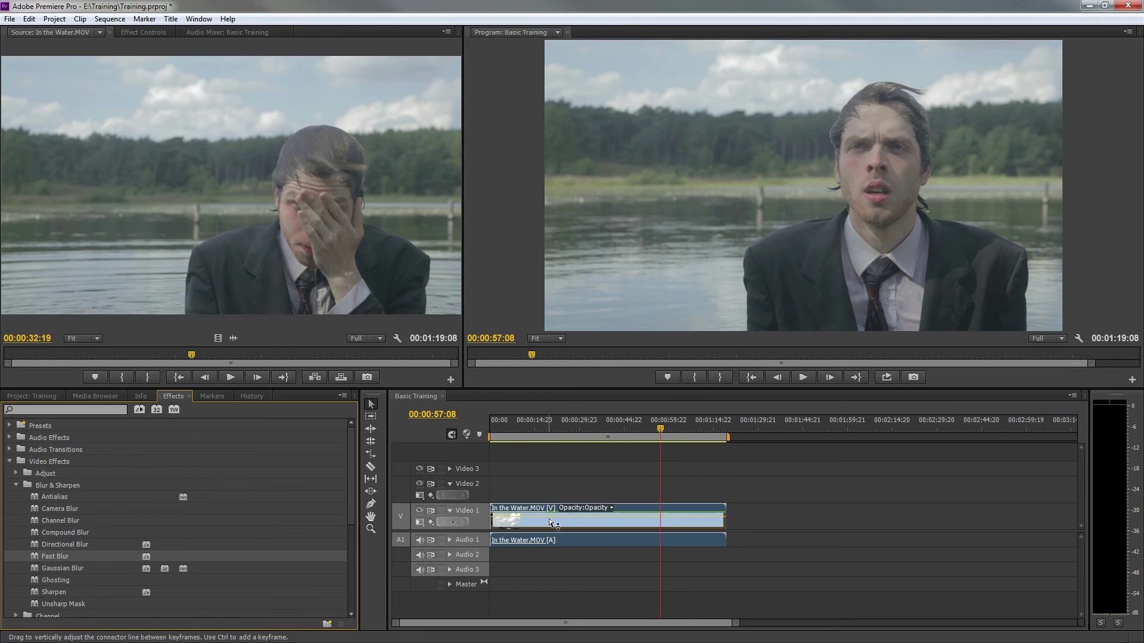
Step: In Effect Controls, scrub Fast Blur Blurriness up to 56,0 and settle it at 38,0
{"action": "mouse_move", "coordinate": [549, 519]}
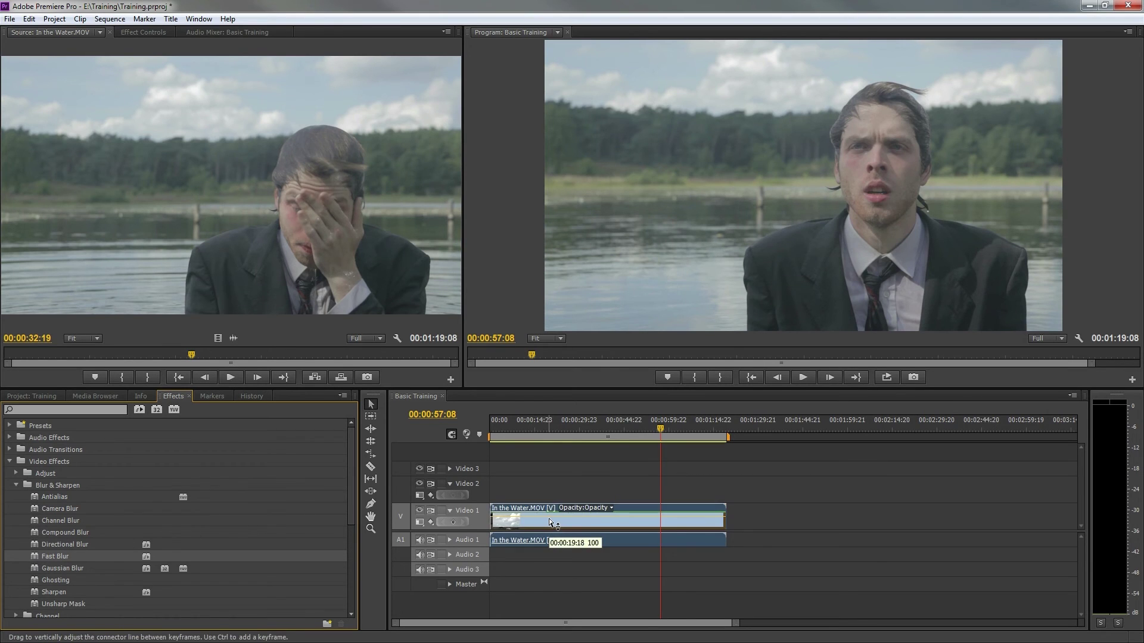
{"action": "left_click", "coordinate": [548, 485]}
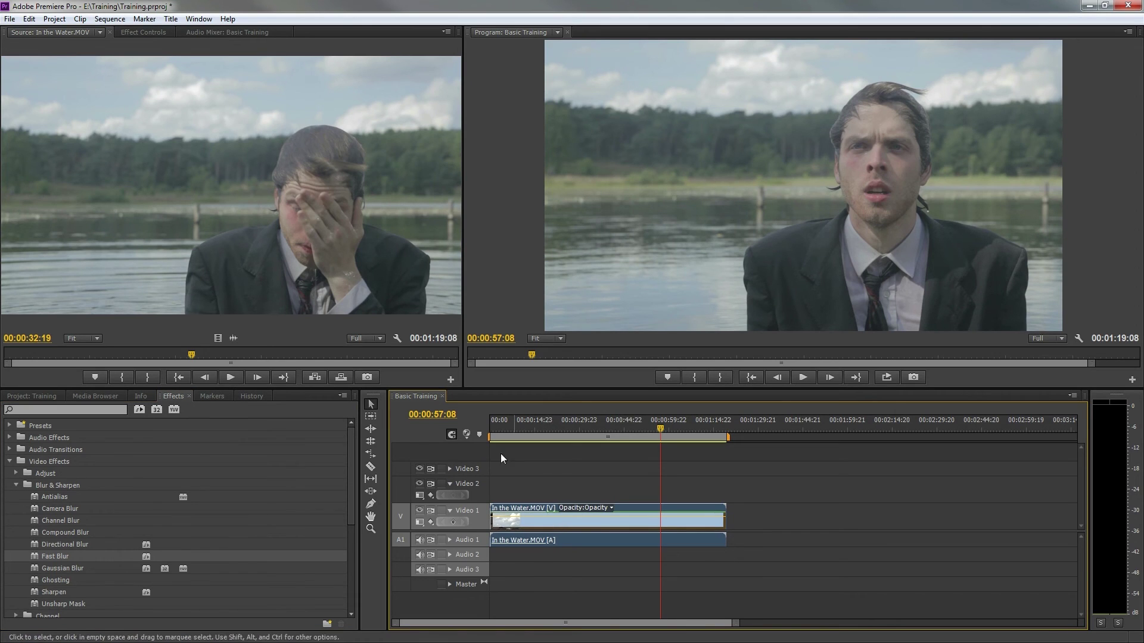
{"action": "left_click", "coordinate": [144, 32]}
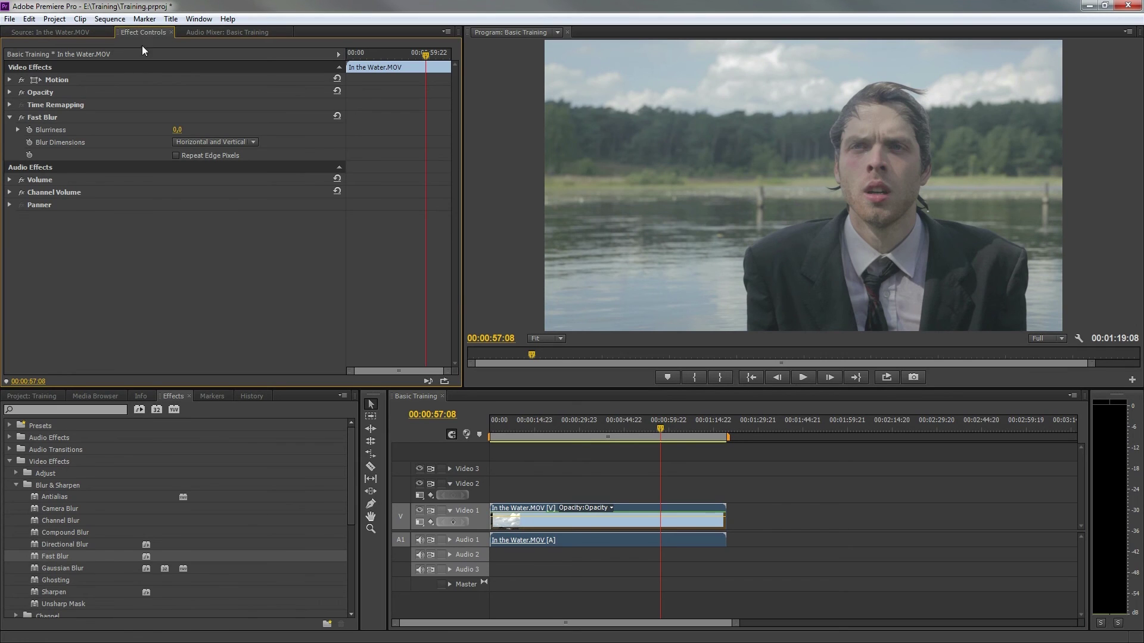
{"action": "left_click", "coordinate": [48, 119]}
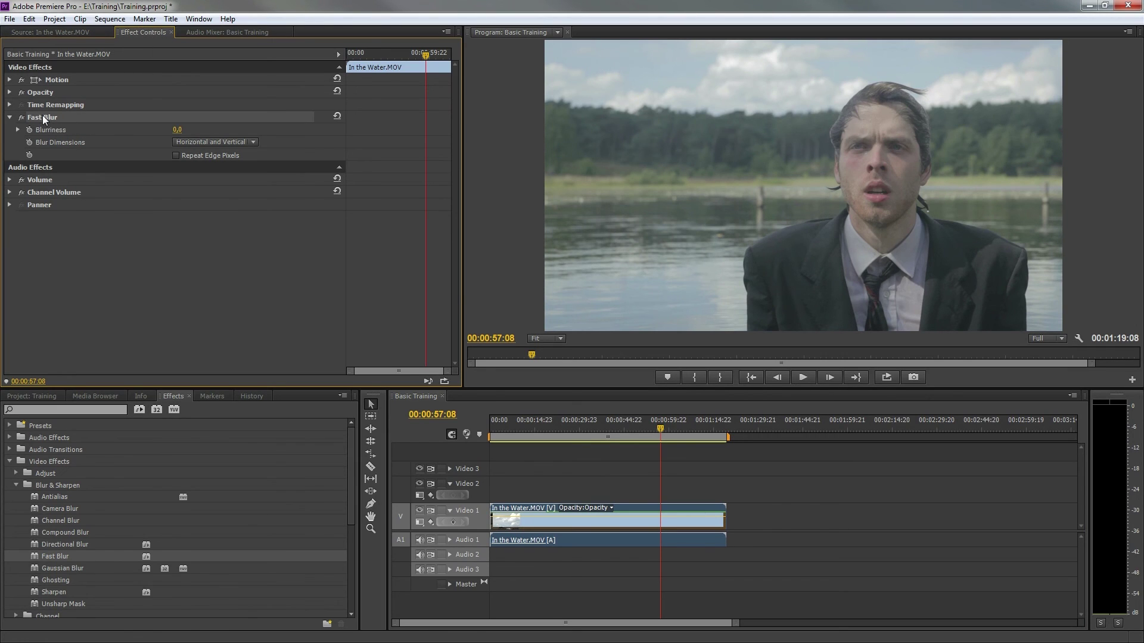
{"action": "left_click_drag", "start_coordinate": [177, 129], "coordinate": [210, 130]}
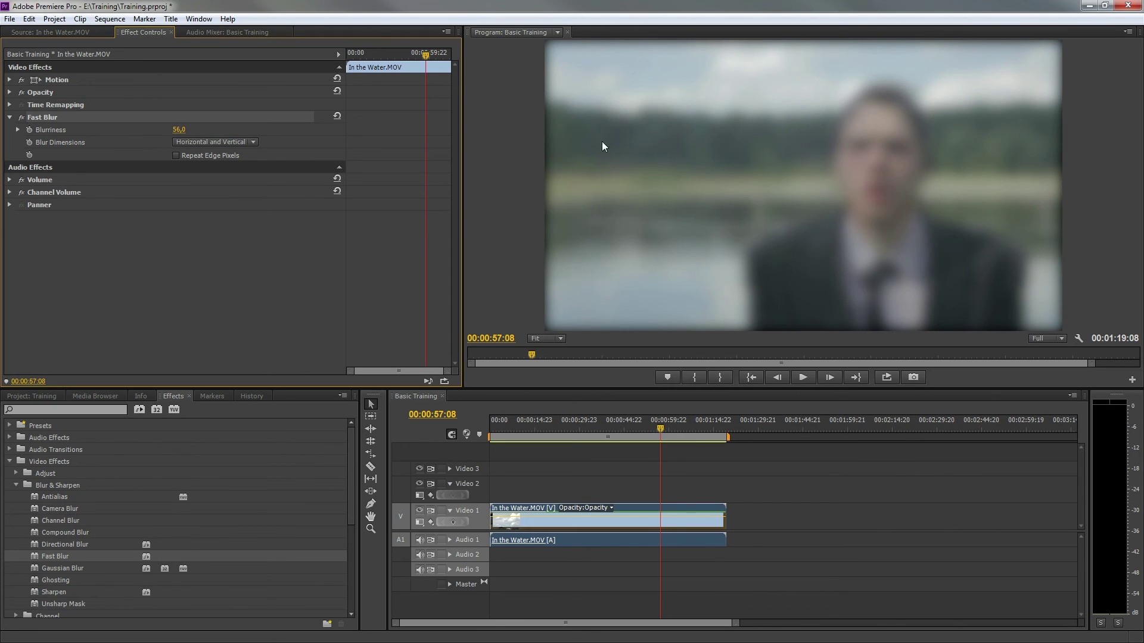
{"action": "mouse_move", "coordinate": [182, 129]}
{"action": "left_mouse_down"}
{"action": "mouse_move", "coordinate": [159, 129]}
{"action": "mouse_move", "coordinate": [186, 131]}
{"action": "left_mouse_up"}
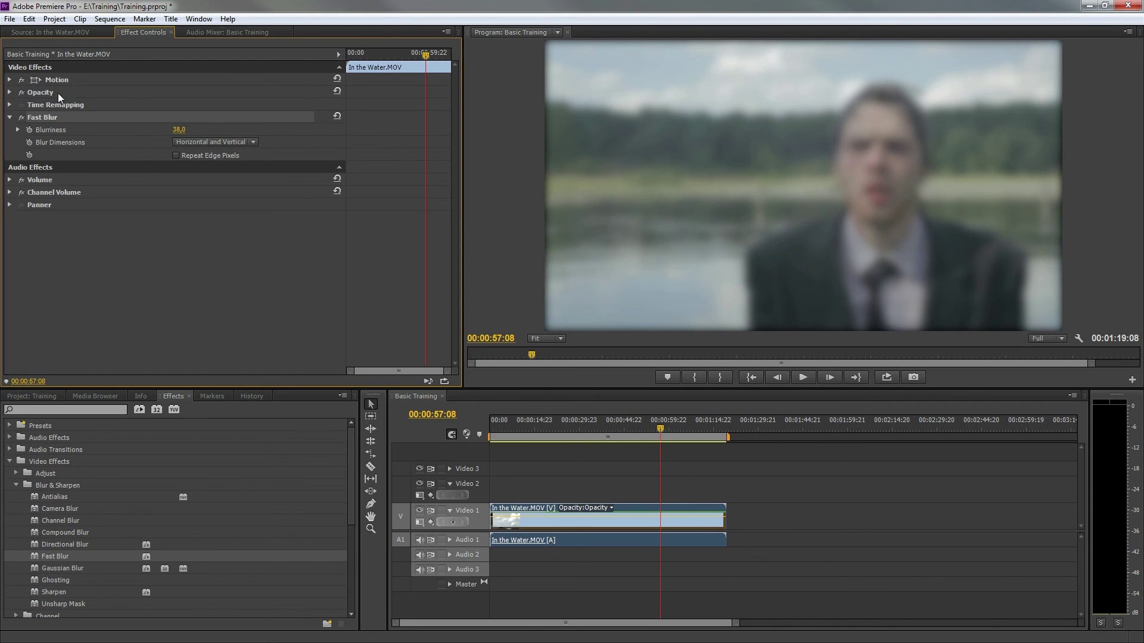
{"action": "left_click", "coordinate": [56, 93]}
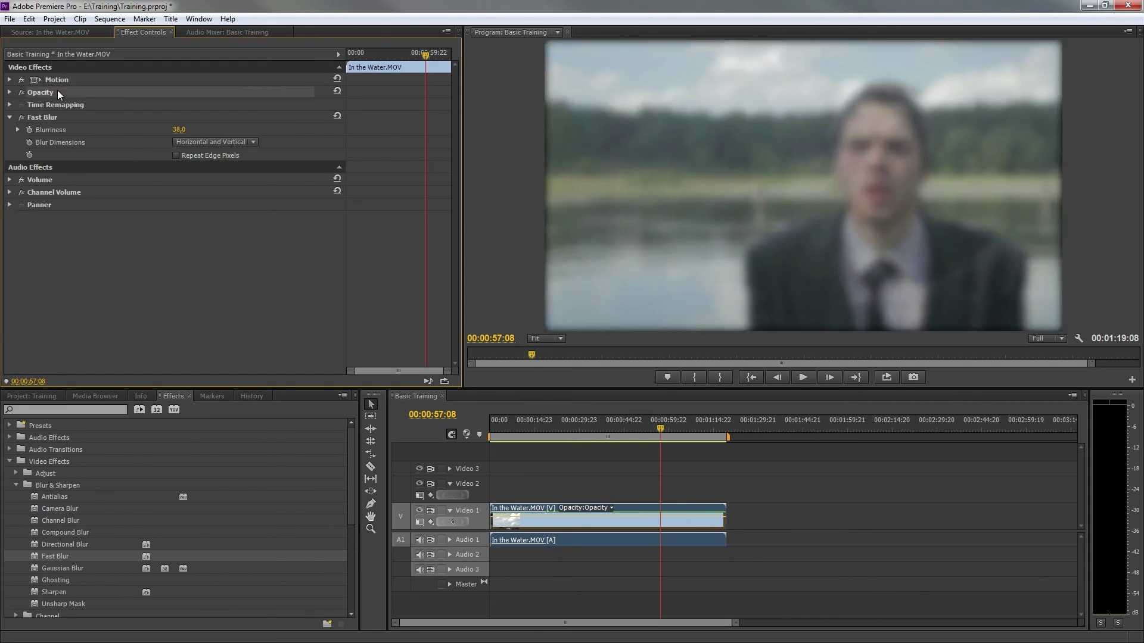
{"action": "left_click", "coordinate": [63, 104]}
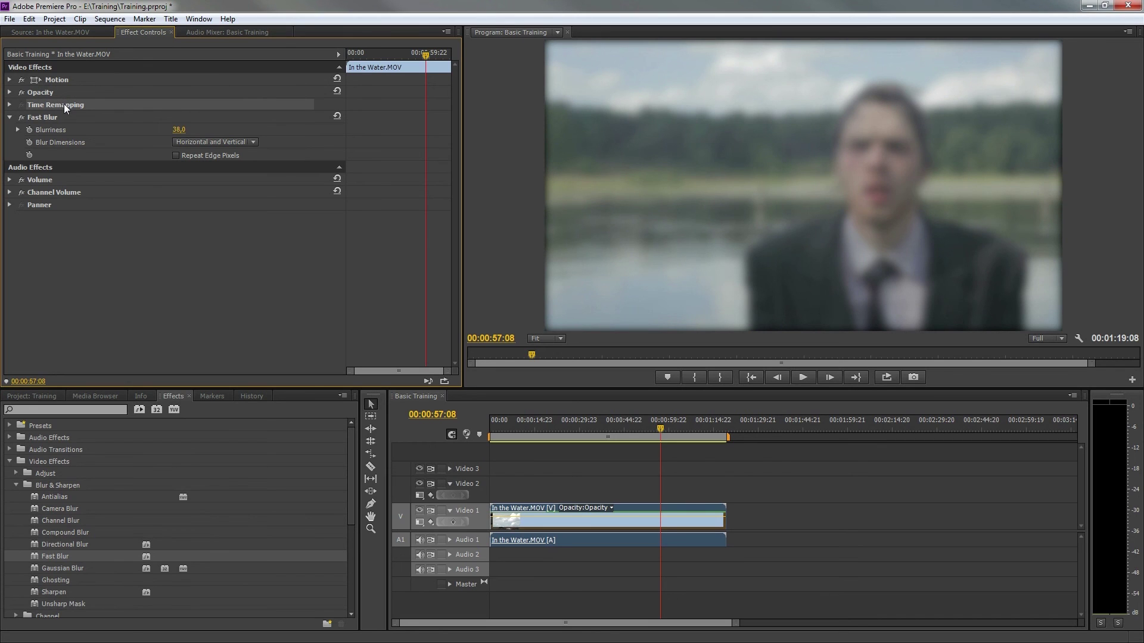
Step: Change Motion Position X to 1038,0, then undo all edits in History back to Apply Effect
{"action": "left_click", "coordinate": [9, 80]}
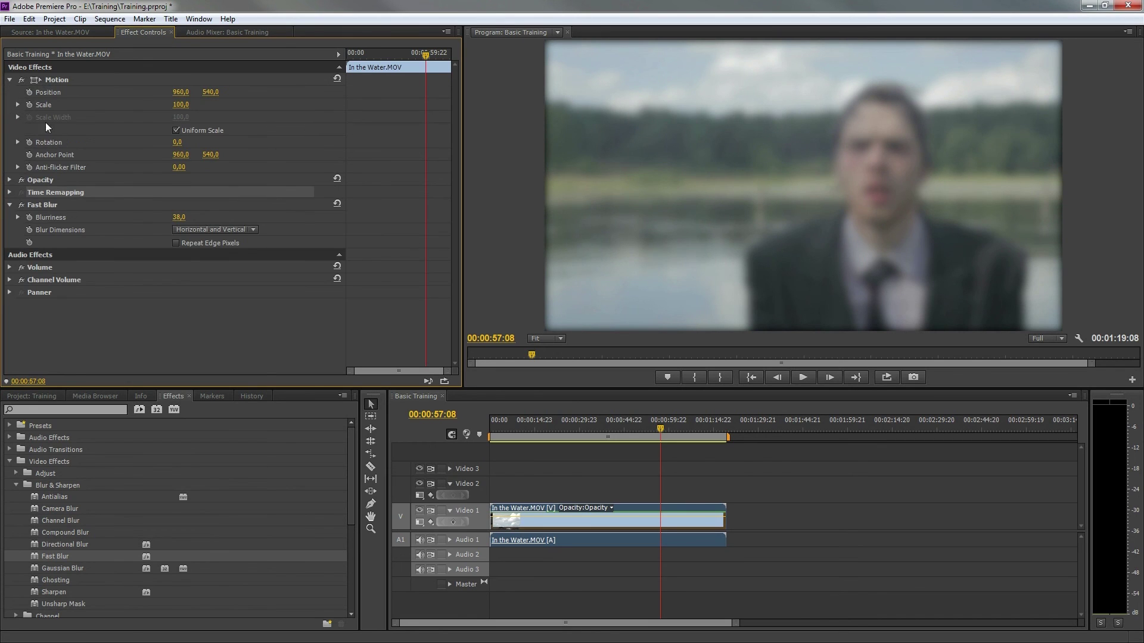
{"action": "left_click_drag", "start_coordinate": [178, 93], "coordinate": [193, 143]}
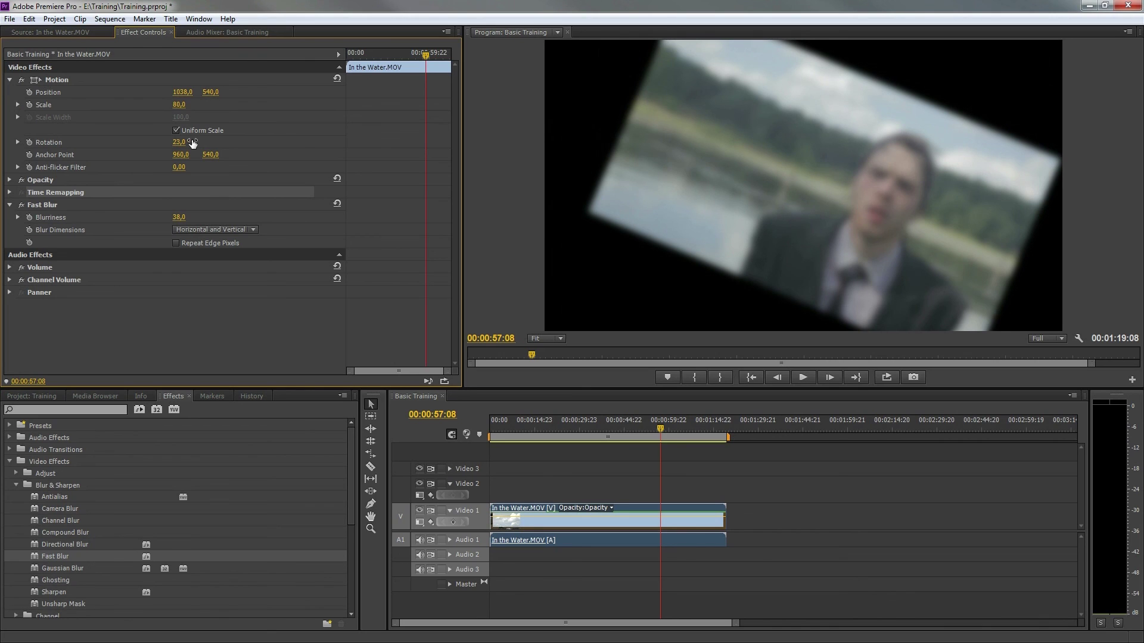
{"action": "left_click", "coordinate": [252, 397]}
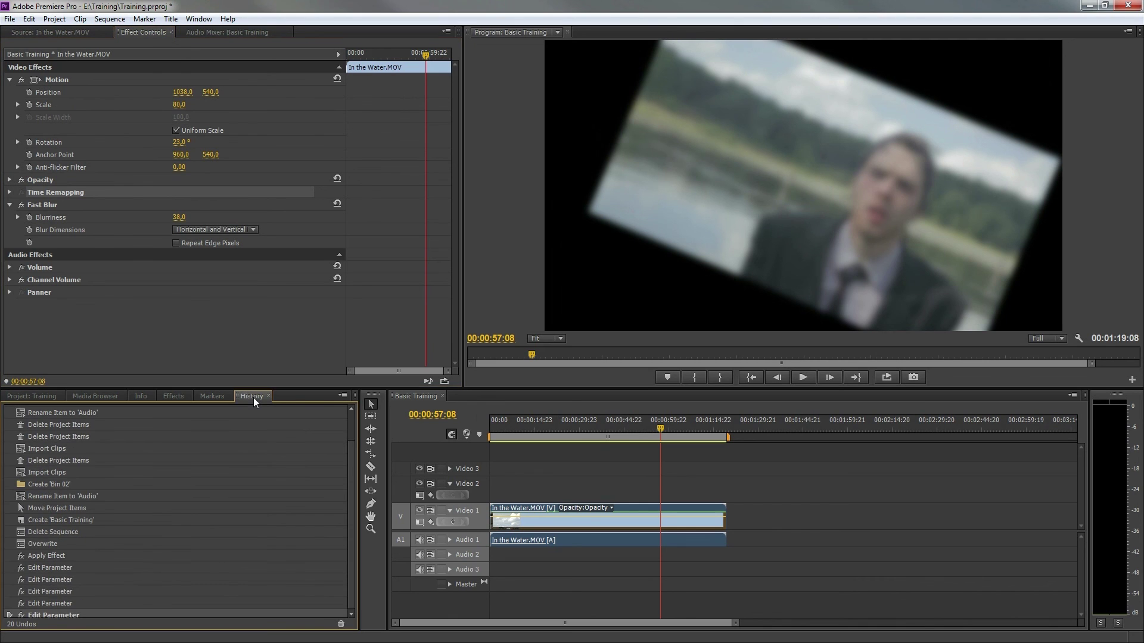
{"action": "left_click", "coordinate": [62, 604]}
{"action": "left_click", "coordinate": [63, 591]}
{"action": "left_click", "coordinate": [61, 568]}
{"action": "left_click", "coordinate": [56, 556]}
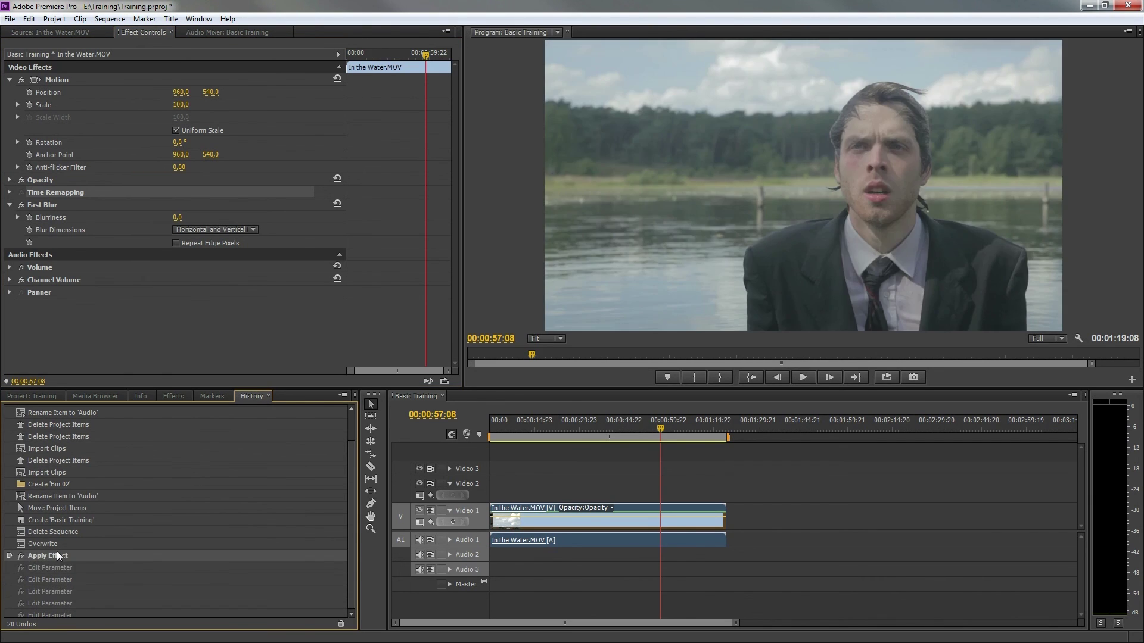
Step: Play Basic Training with the Audio Mixer showing its Audio 1 levels
{"action": "left_click", "coordinate": [228, 33]}
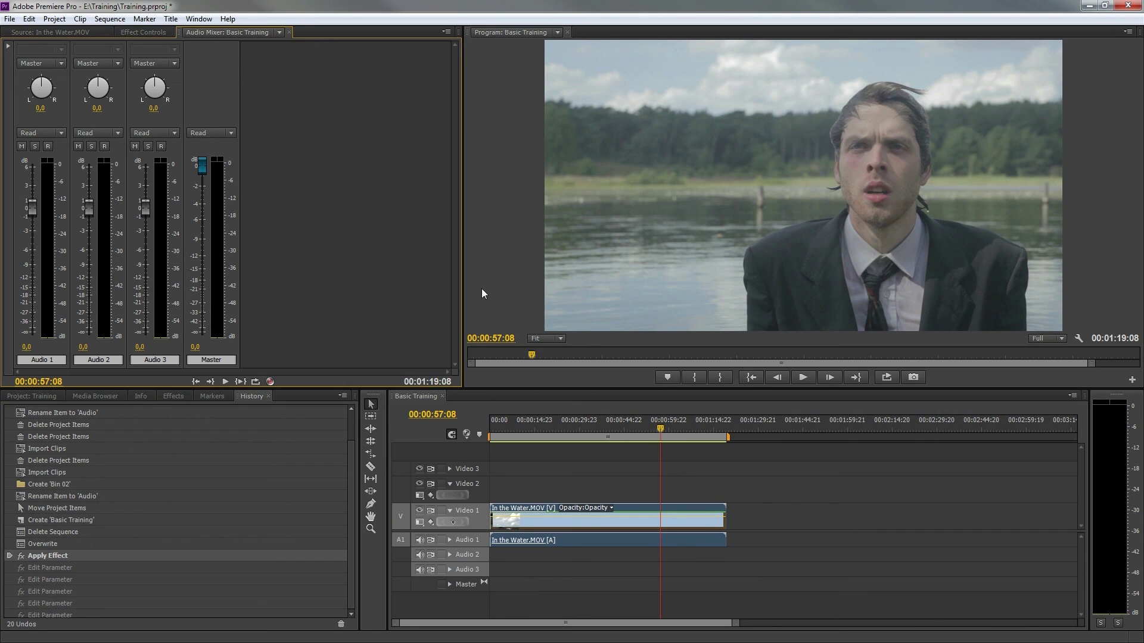
{"action": "left_click", "coordinate": [1122, 444]}
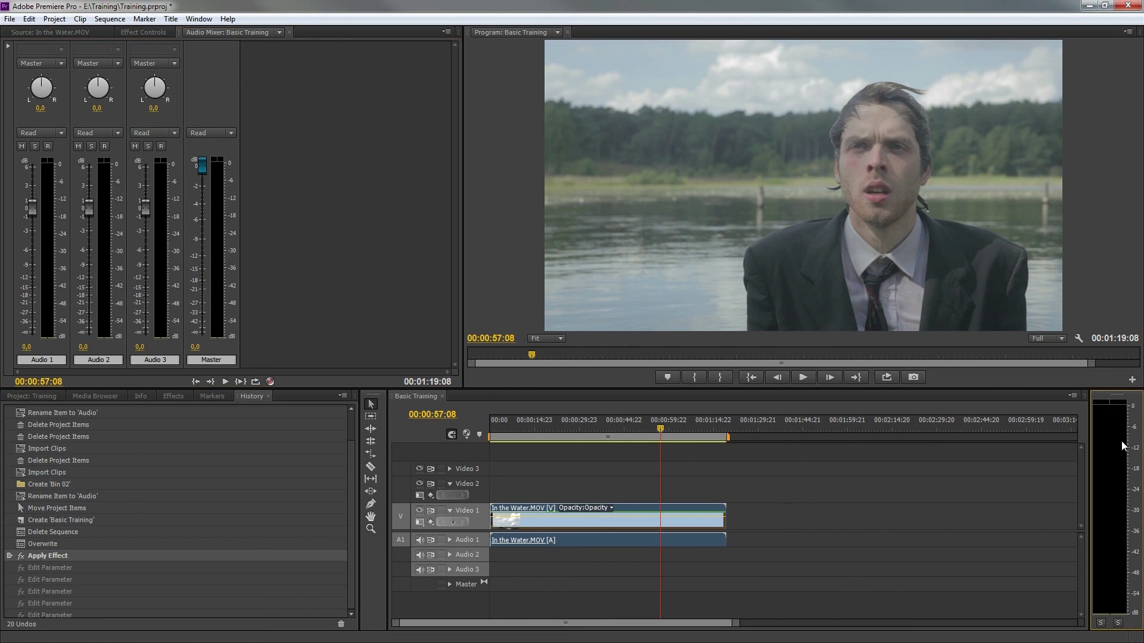
{"action": "key", "text": "space"}
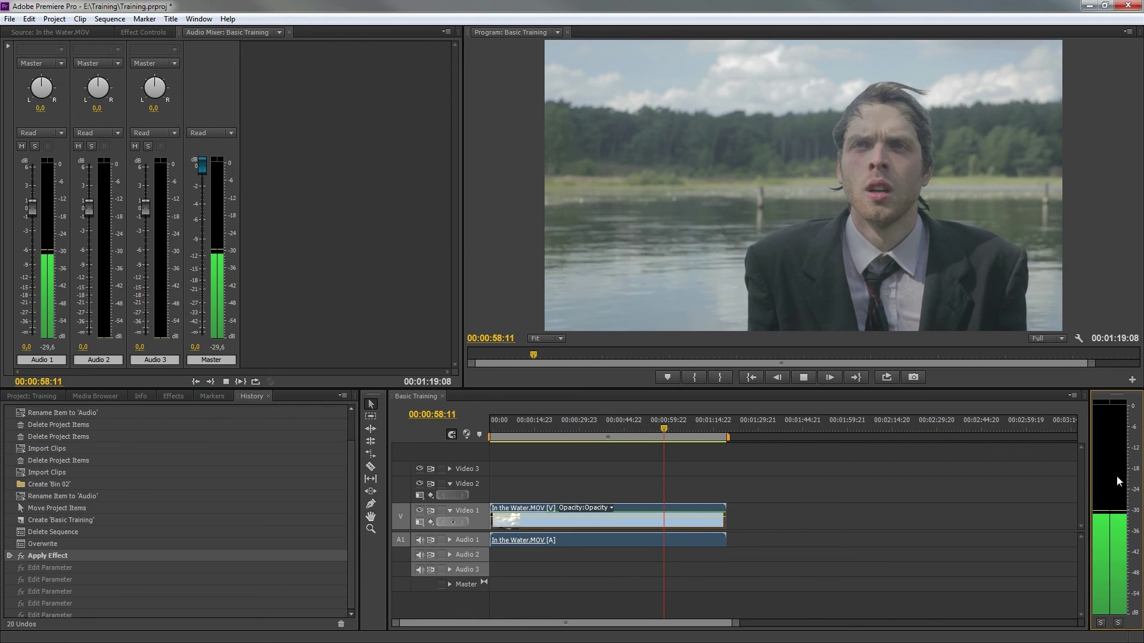